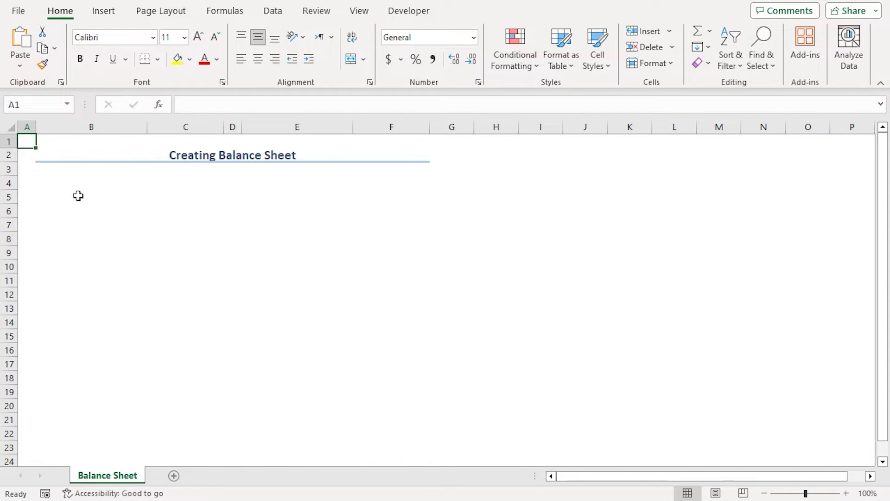
# Enter the header labels Personal Balance Sheet, Name and Date in B4:B6
pyautogui.click(86, 156)
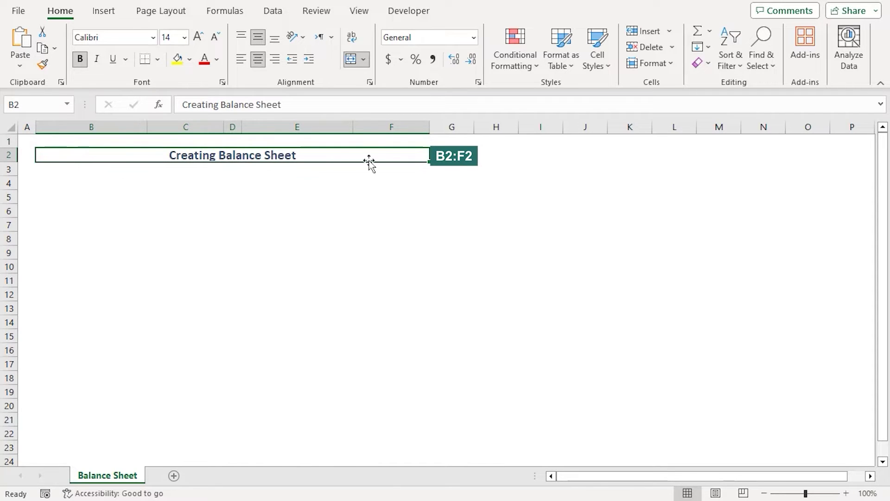
pyautogui.click(70, 182)
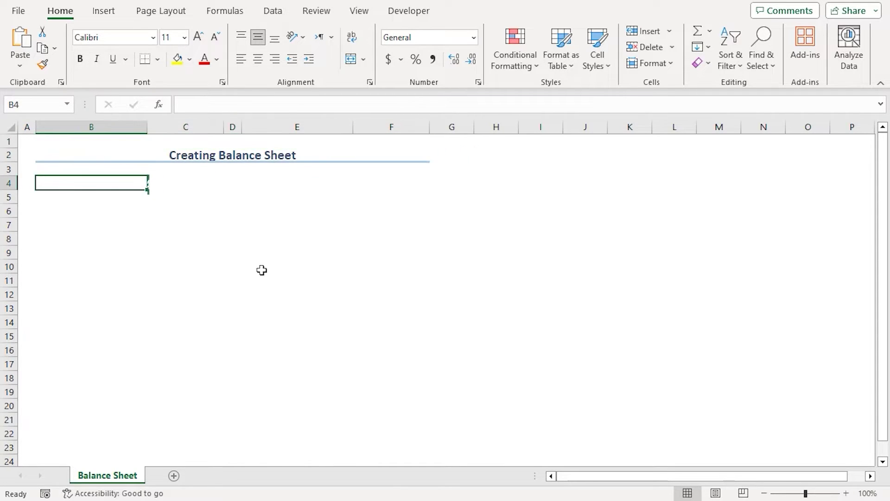
pyautogui.write('P')
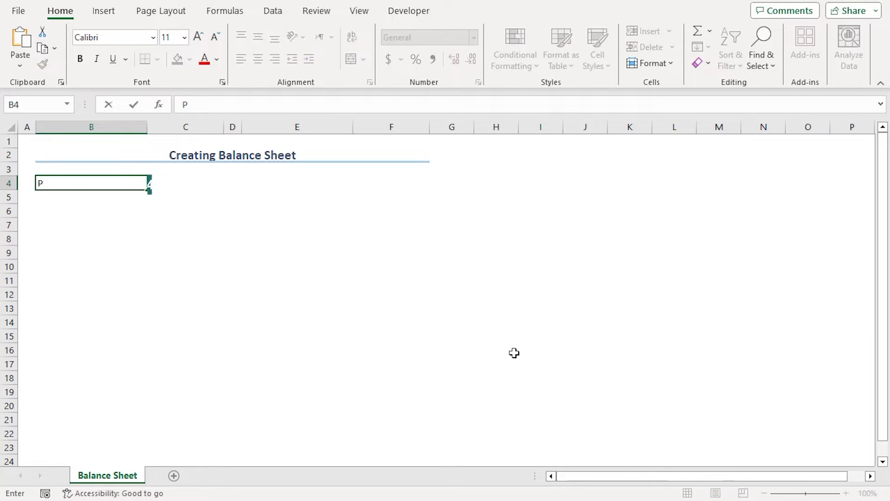
pyautogui.write('ersonal ')
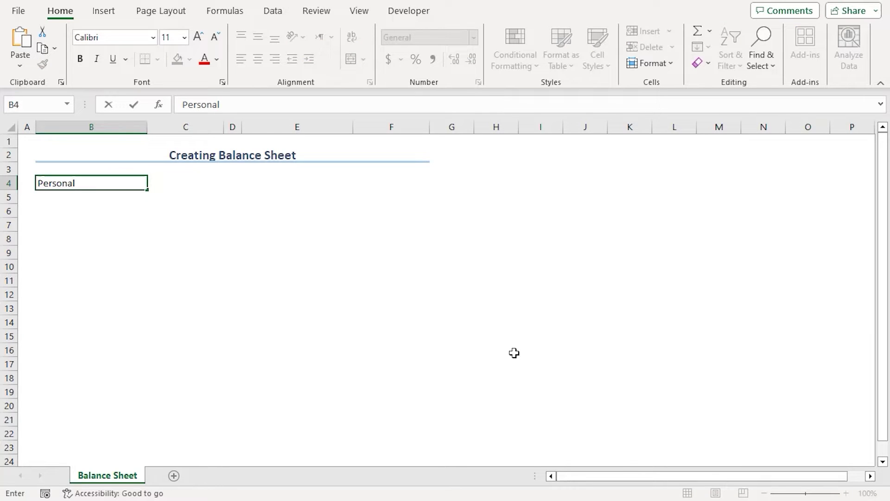
pyautogui.write('Balance Sheet')
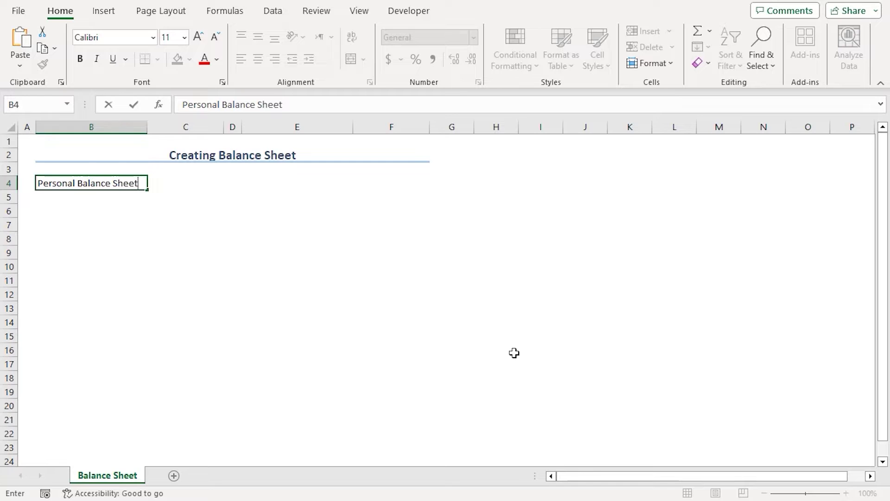
pyautogui.press('Return')
pyautogui.write('Name')
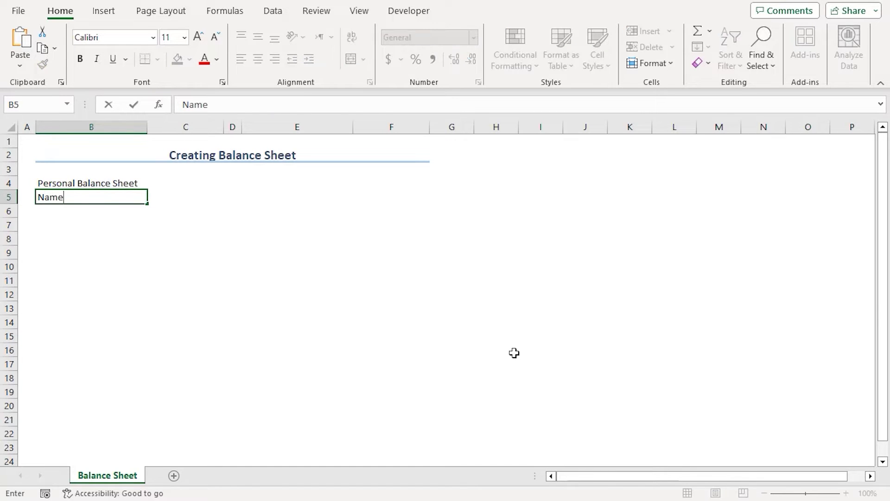
pyautogui.press('Return')
pyautogui.write('Date')
pyautogui.press('Return')
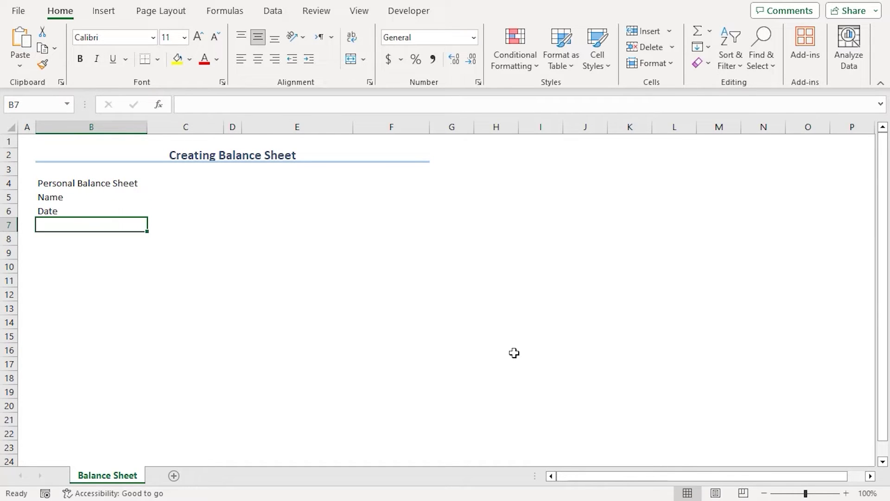
pyautogui.press('Return')
# Label the Assets table with Assets and Amount in B8:C8 and Total Assets in B15
pyautogui.write('Assets')
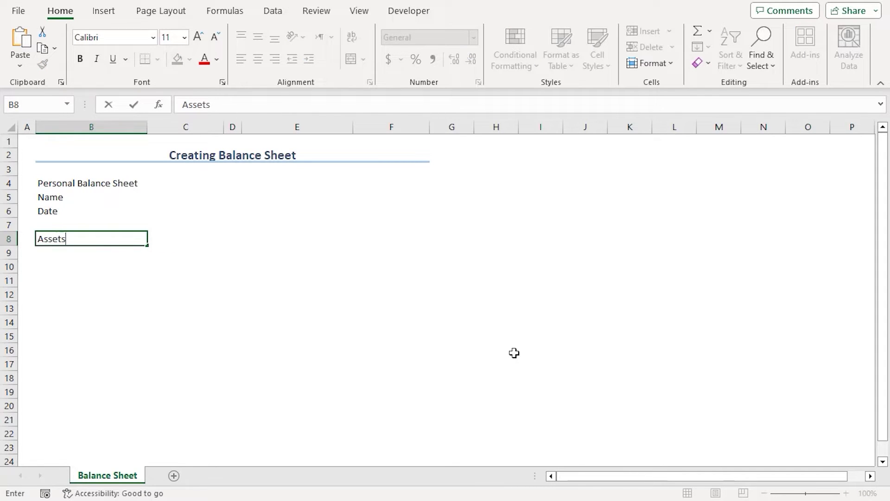
pyautogui.press('Tab')
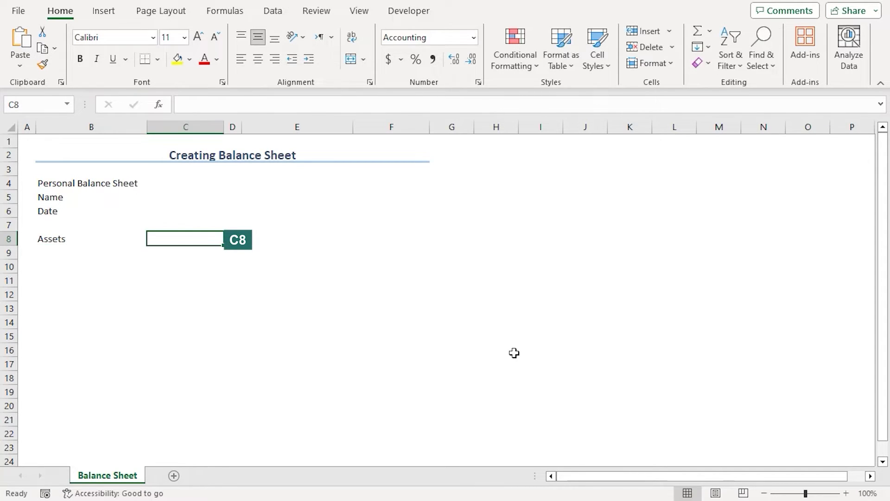
pyautogui.write('Amount')
pyautogui.press('Return')
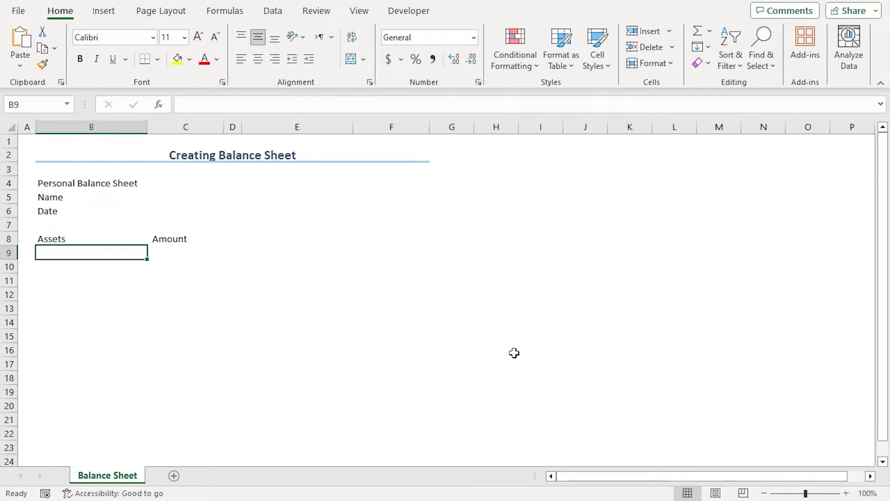
pyautogui.press('Down')
pyautogui.press('Down')
pyautogui.press('Down')
pyautogui.press('Down')
pyautogui.press('Down')
pyautogui.press('Down')
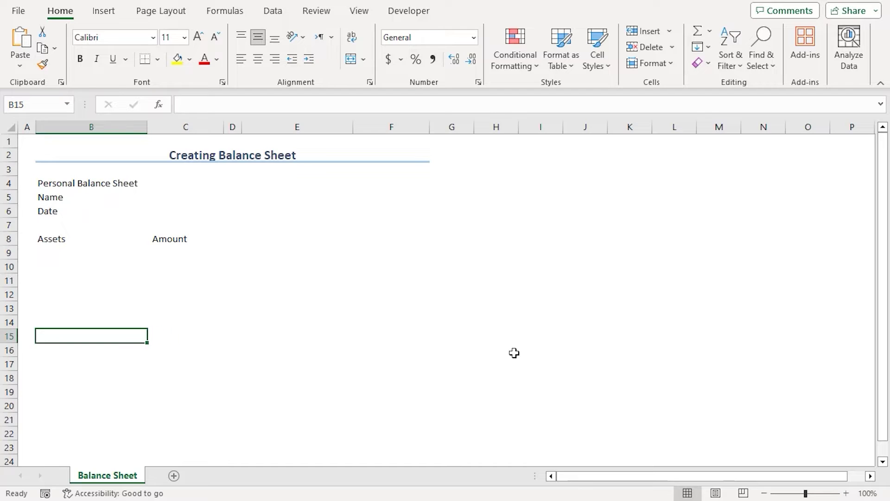
pyautogui.write('Total Assets')
pyautogui.press('Tab')
pyautogui.press('Tab')
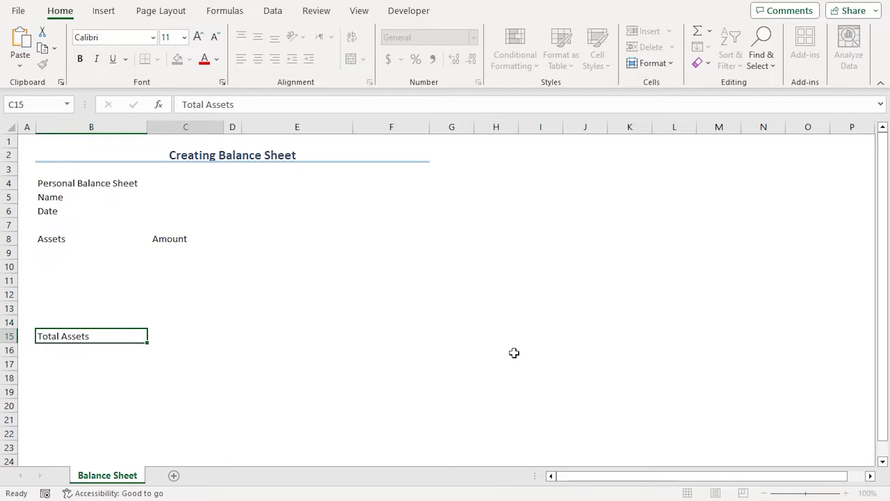
# Add Liabilities and Amount in E8:F8, Total Liabilities in E13 and Equity/Net Worth in E15
pyautogui.press('Up')
pyautogui.press('Up')
pyautogui.press('Up')
pyautogui.press('Up')
pyautogui.press('Up')
pyautogui.press('Up')
pyautogui.press('Up')
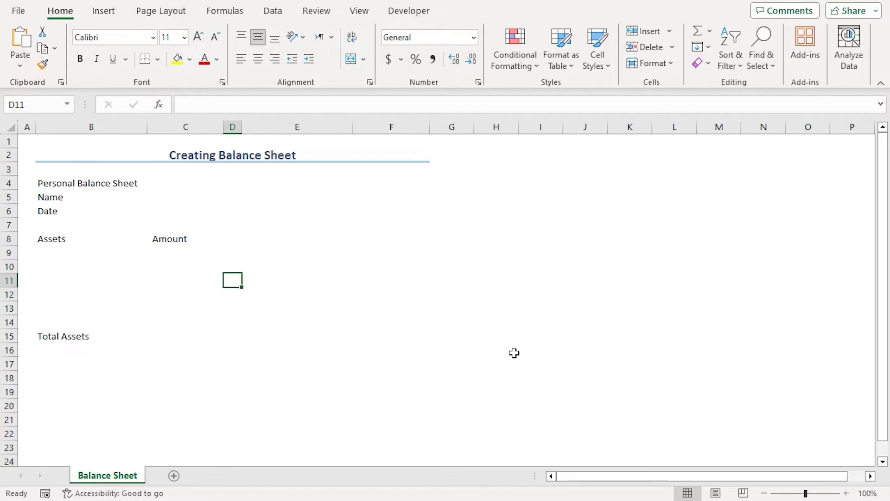
pyautogui.press('Right')
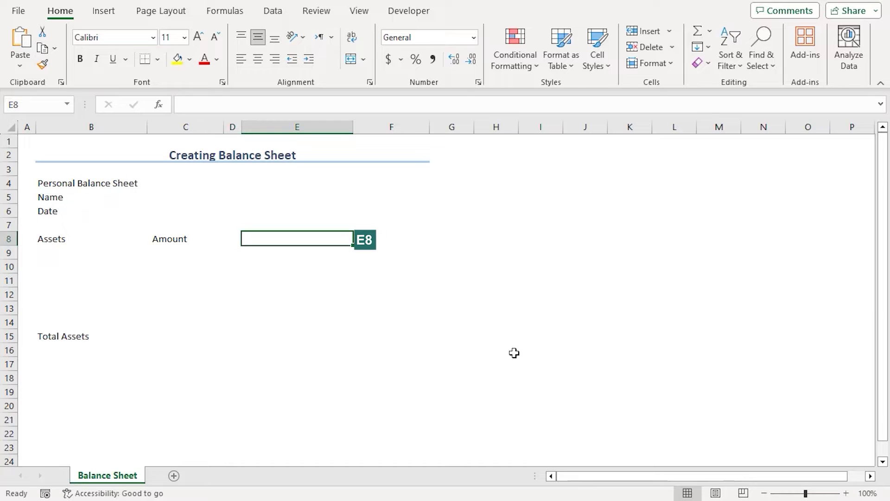
pyautogui.write('Liabilities')
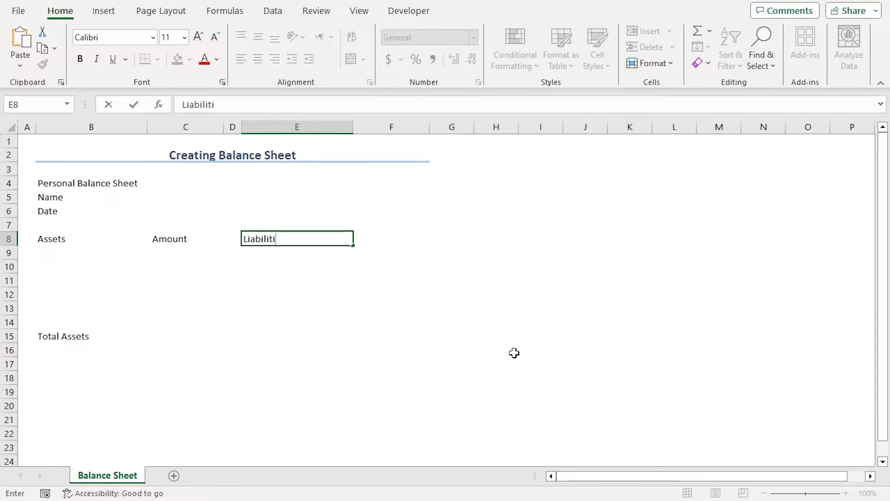
pyautogui.press('Tab')
pyautogui.write('Amou')
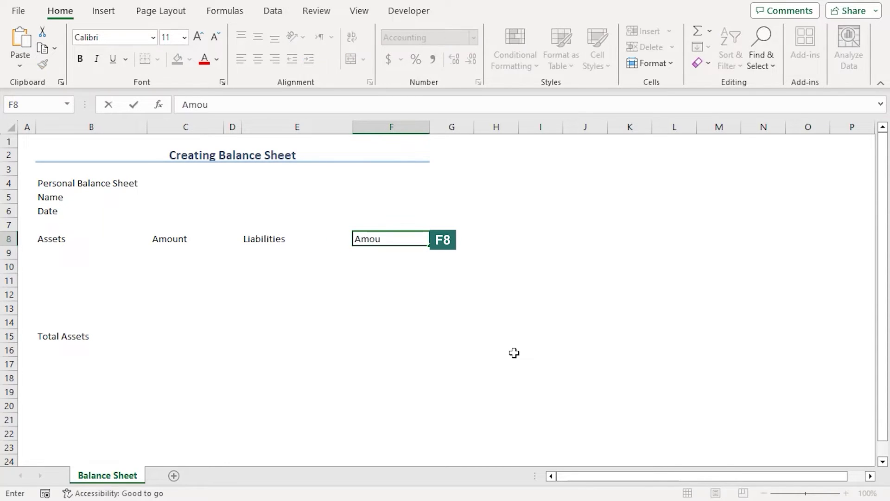
pyautogui.write('nt')
pyautogui.press('Return')
pyautogui.press('Down')
pyautogui.press('Down')
pyautogui.press('Down')
pyautogui.press('Down')
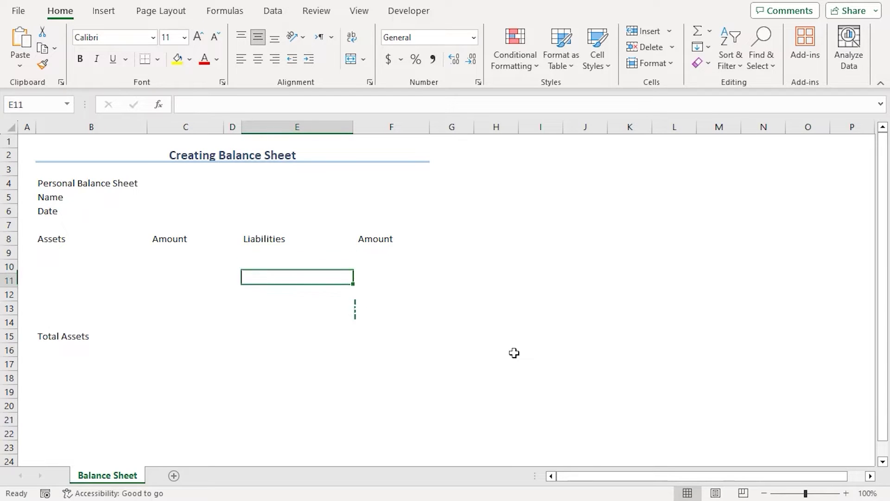
pyautogui.write('Total Liabili')
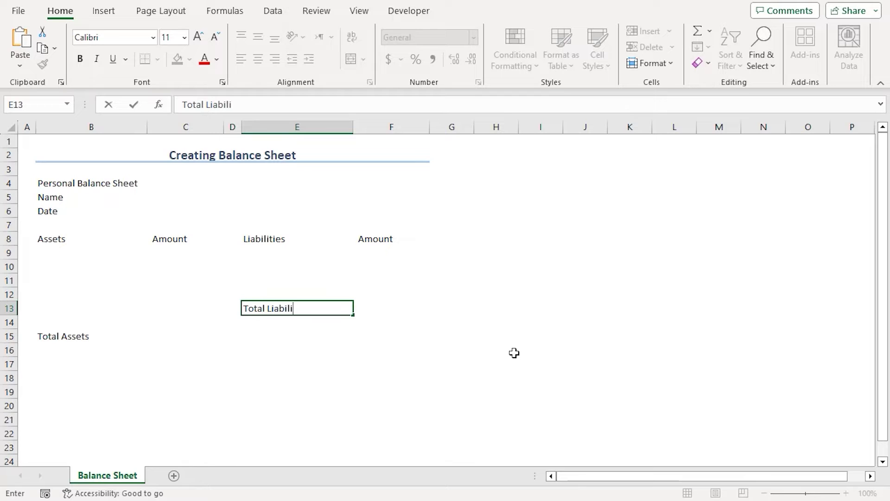
pyautogui.write('ties')
pyautogui.press('Return')
pyautogui.press('Return')
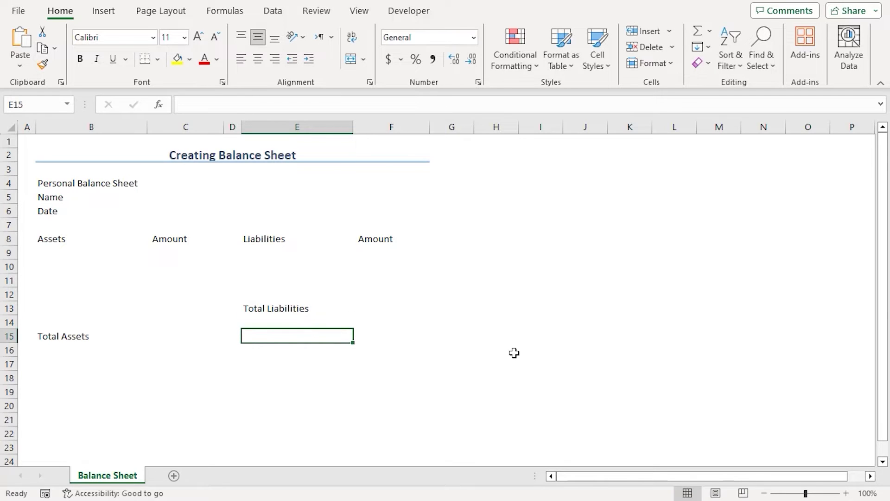
pyautogui.write('Equity/Net Worth')
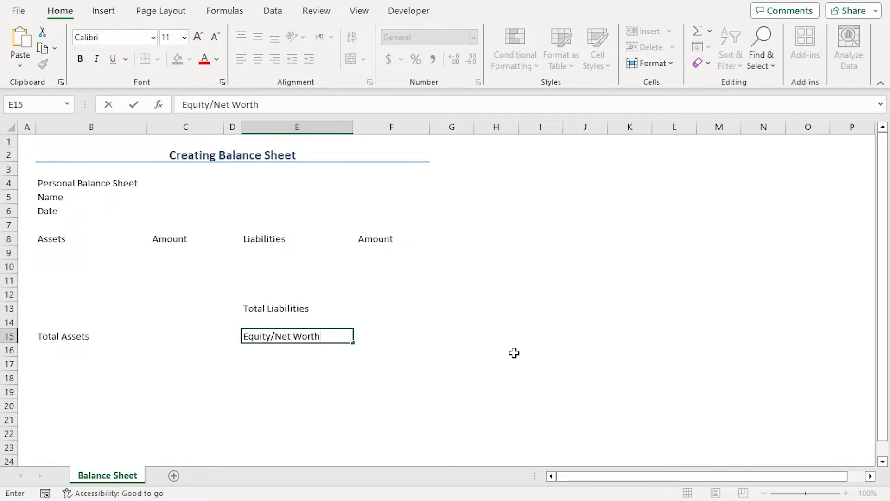
pyautogui.press('Return')
# Apply All Borders to B4:F6, B8:C15, E8:F13 and E15:F15 together
pyautogui.moveTo(47, 185); pyautogui.dragTo(376, 209)
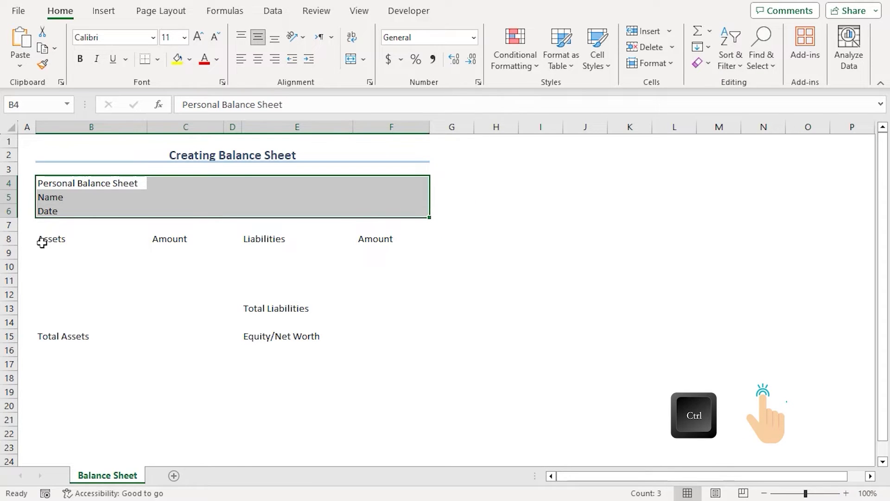
pyautogui.moveTo(42, 242); pyautogui.dragTo(174, 325)
pyautogui.moveTo(257, 239); pyautogui.dragTo(385, 305)
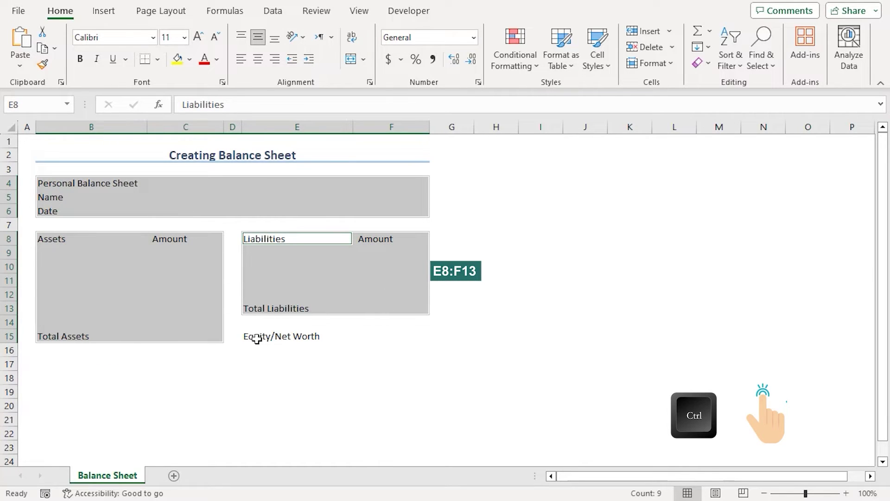
pyautogui.moveTo(255, 338); pyautogui.dragTo(386, 332)
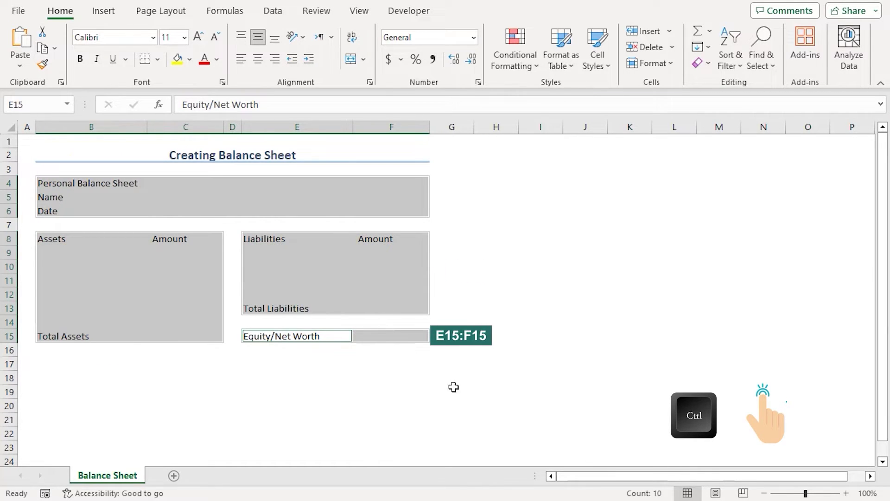
pyautogui.click(158, 59)
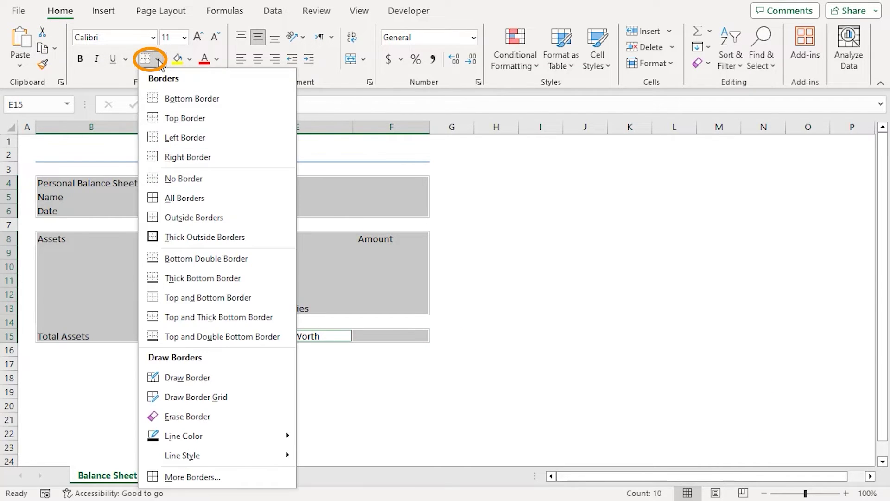
pyautogui.click(202, 198)
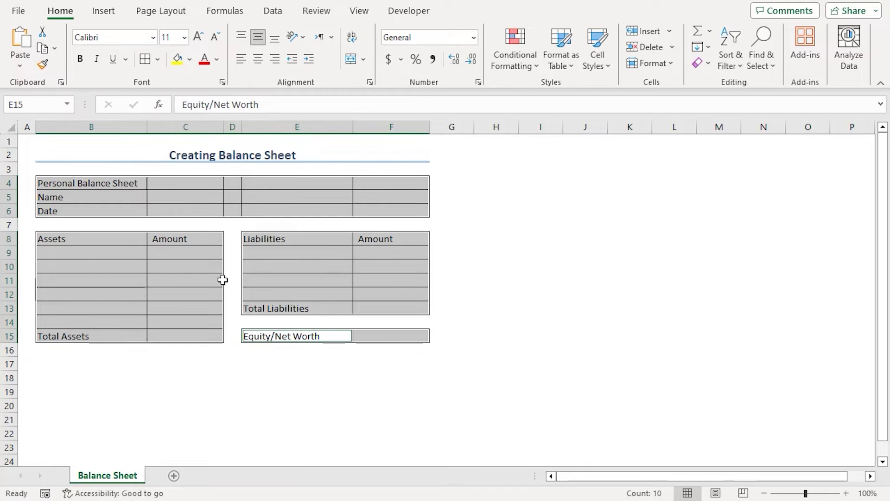
# Make the header, table-heading and total labels bold at 12 pt, keeping only headings selected
pyautogui.moveTo(54, 253); pyautogui.dragTo(185, 322)
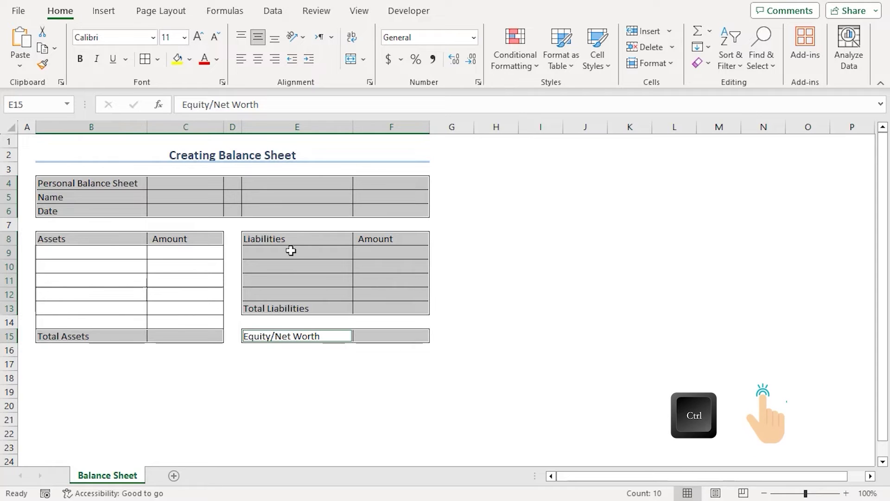
pyautogui.moveTo(289, 250); pyautogui.dragTo(388, 293)
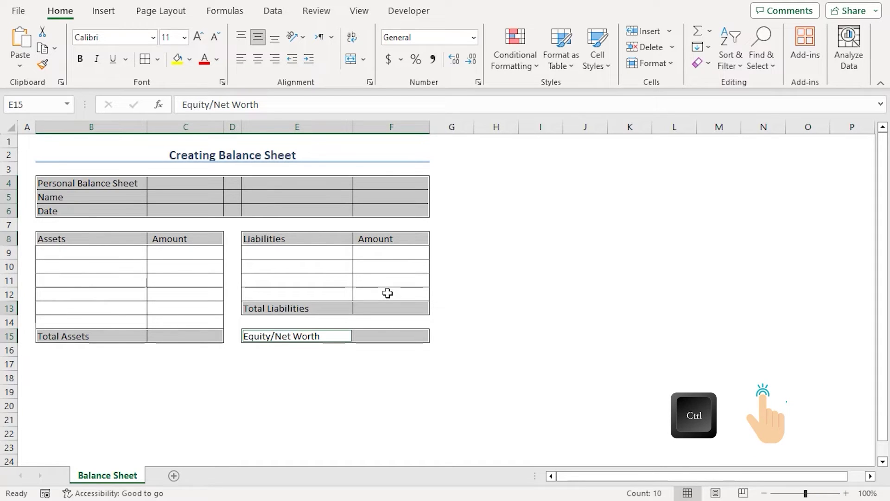
pyautogui.click(80, 59)
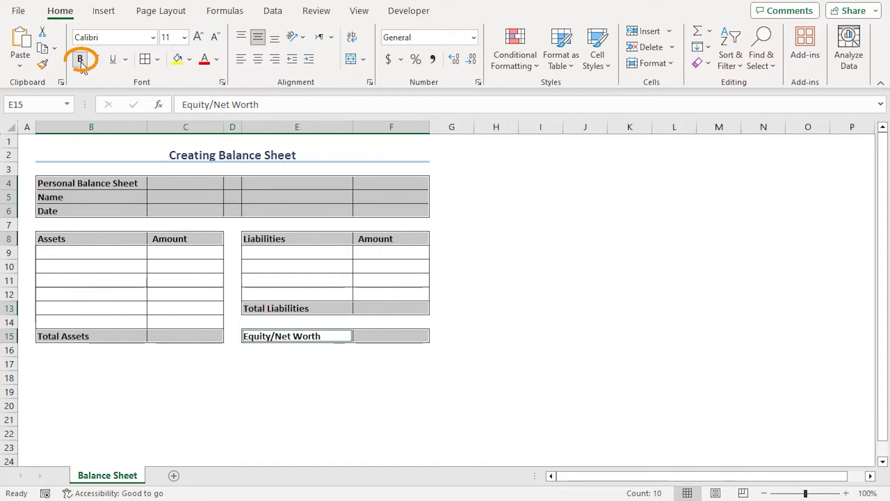
pyautogui.click(185, 37)
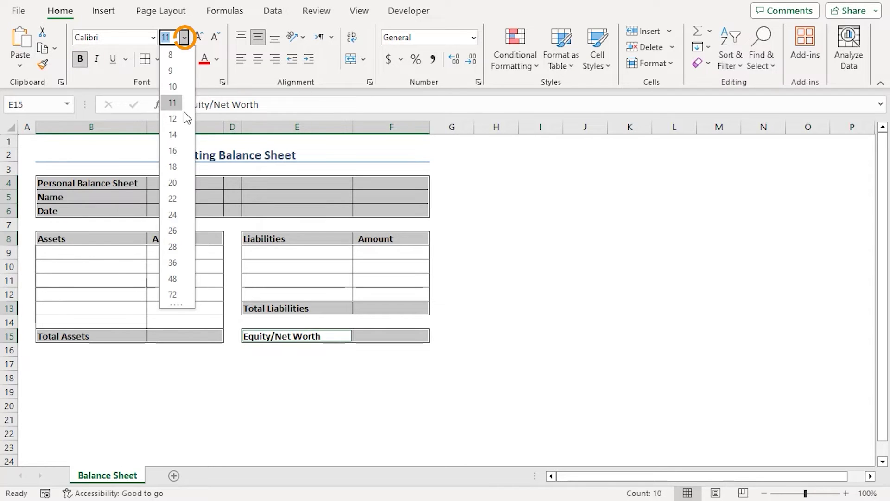
pyautogui.click(176, 118)
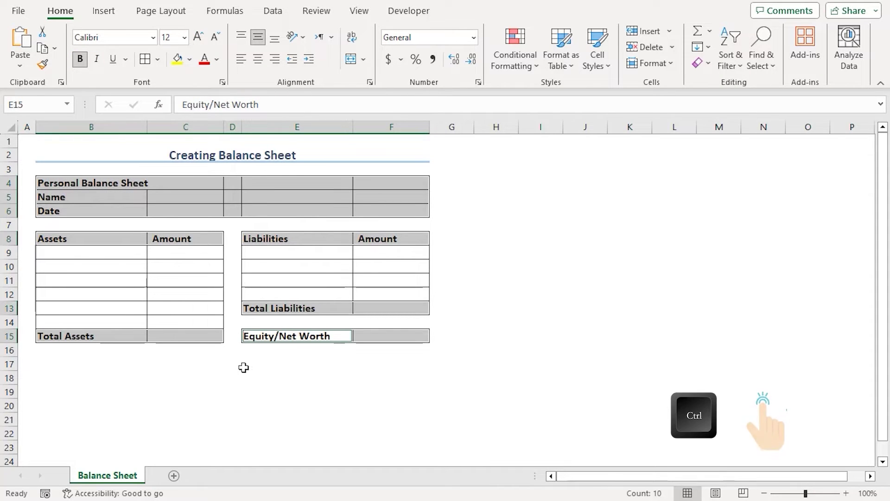
pyautogui.keyDown('ctrl'); pyautogui.moveTo(70, 338); pyautogui.dragTo(184, 332); pyautogui.keyUp('ctrl')
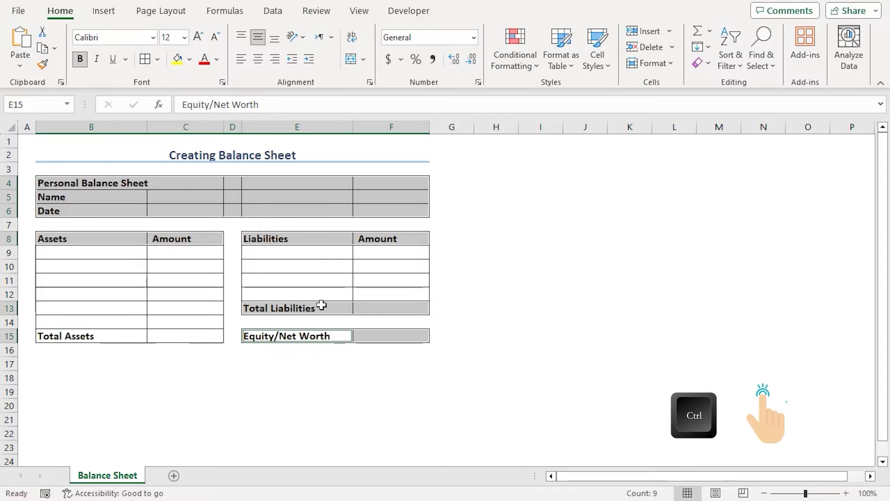
pyautogui.moveTo(321, 306)
pyautogui.keyDown('ctrl'); pyautogui.mouseDown()
pyautogui.moveTo(395, 307)
pyautogui.moveTo(406, 336)
pyautogui.mouseUp(); pyautogui.keyUp('ctrl')
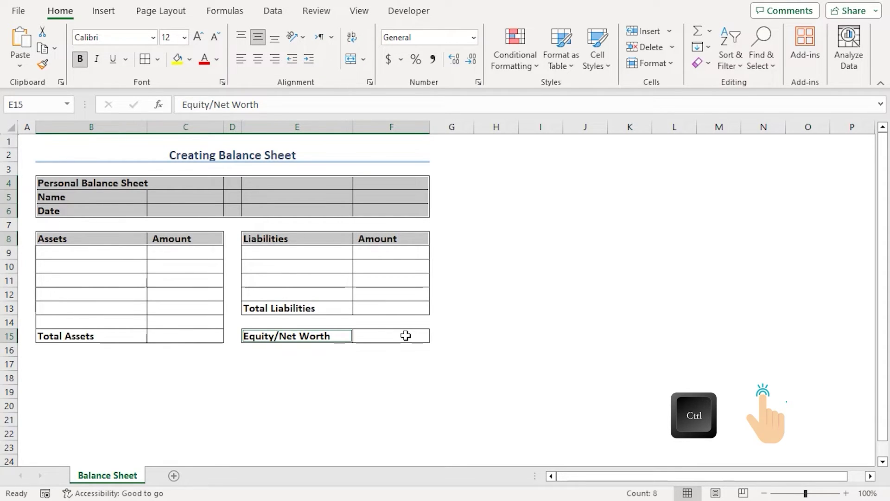
# Give the header cells and table headings a light blue fill with centred text
pyautogui.click(191, 59)
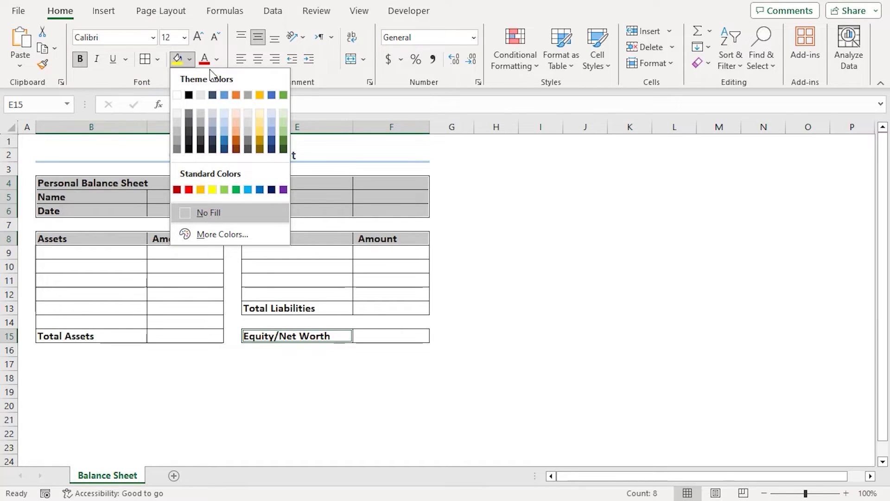
pyautogui.click(271, 113)
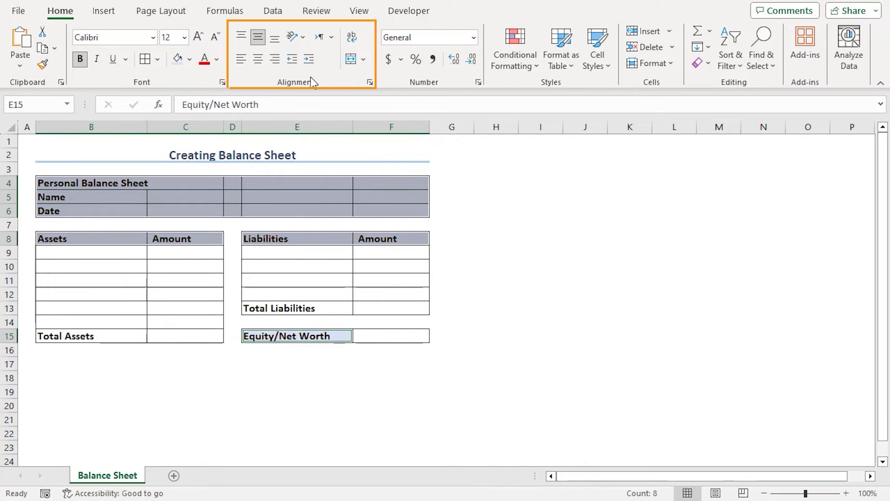
pyautogui.click(257, 59)
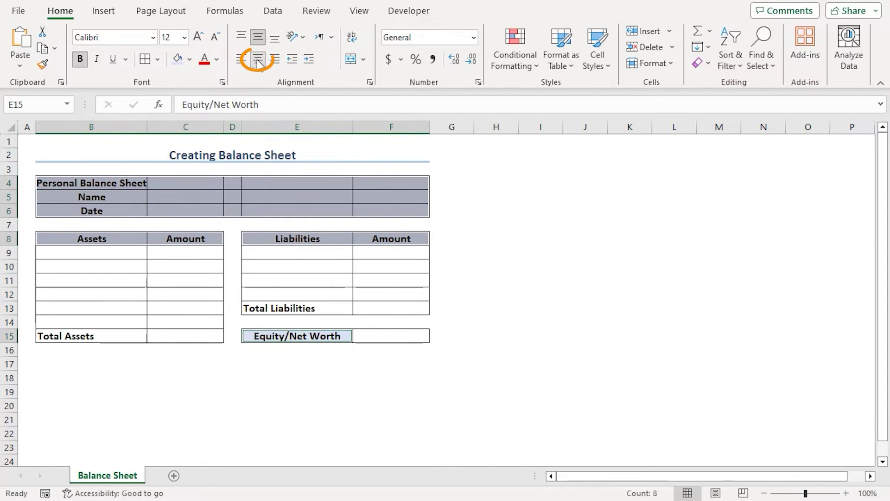
pyautogui.click(213, 388)
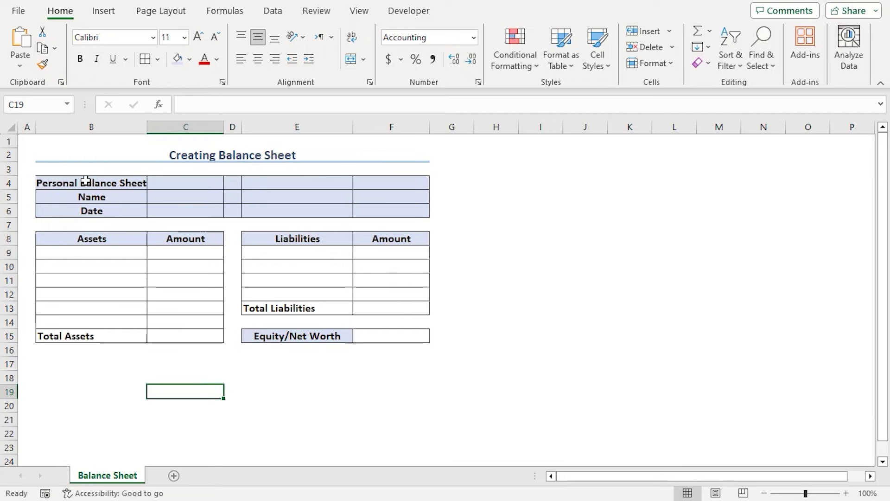
# Merge & Center B4:F4, then copy that formatting to the Name and Date rows B5:F6
pyautogui.moveTo(91, 181); pyautogui.dragTo(377, 178)
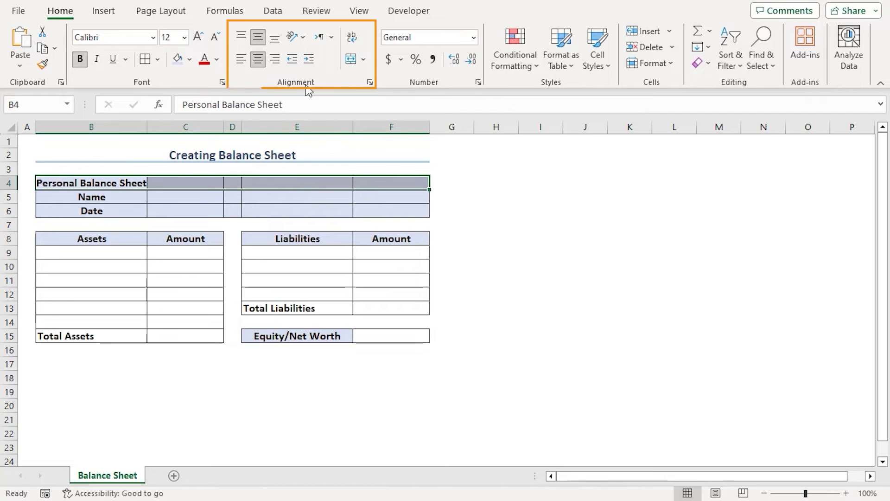
pyautogui.click(351, 59)
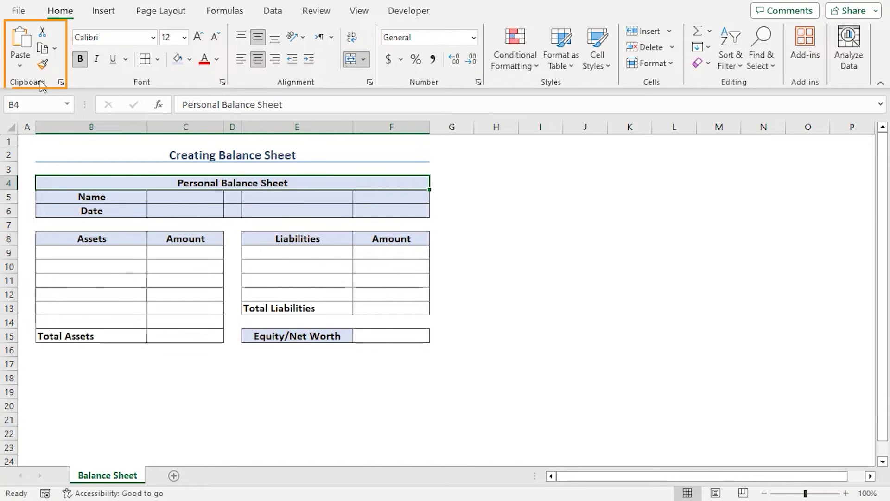
pyautogui.click(43, 65)
pyautogui.click(116, 193)
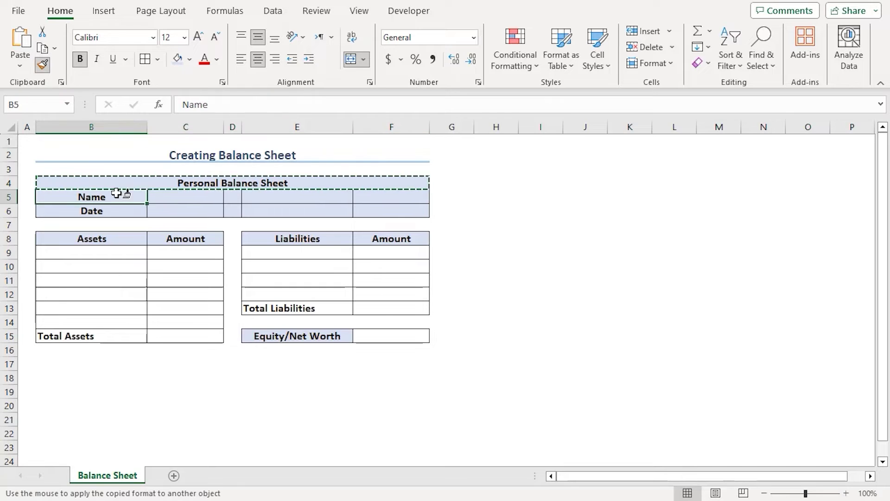
pyautogui.moveTo(117, 193)
pyautogui.mouseDown()
pyautogui.moveTo(380, 191)
pyautogui.moveTo(387, 208)
pyautogui.mouseUp()
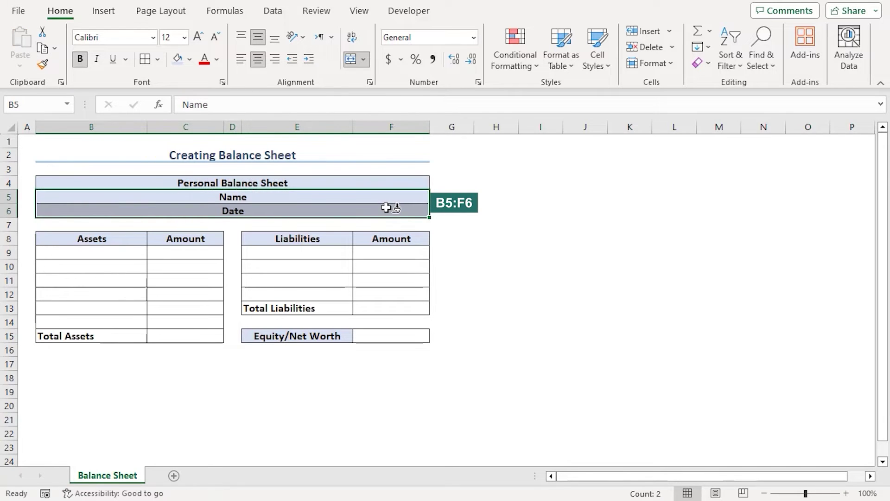
pyautogui.click(141, 392)
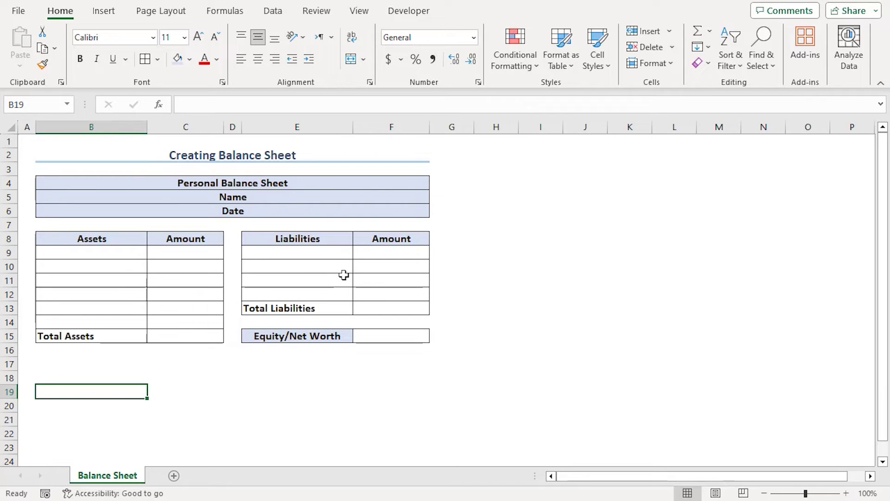
# Paste six assets (Cash to Vehicle) at B9 and four liabilities (Accounts Payable to Vehicle Loan) at E9
pyautogui.hotkey('ctrl', 'c')
pyautogui.click(62, 252)
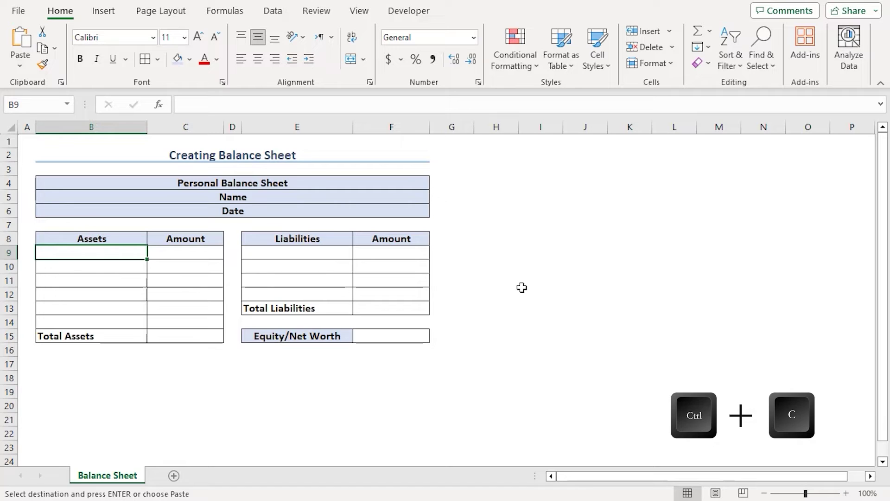
pyautogui.hotkey('ctrl', 'v')
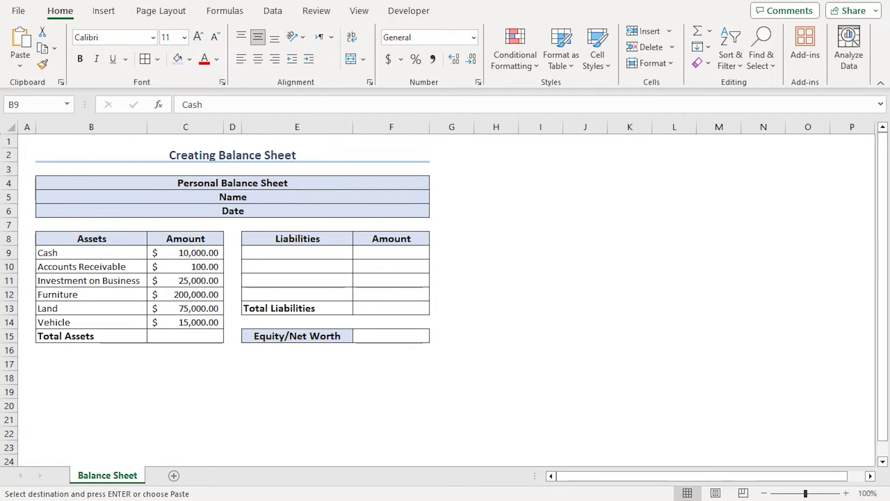
pyautogui.click(318, 252)
pyautogui.hotkey('ctrl', 'v')
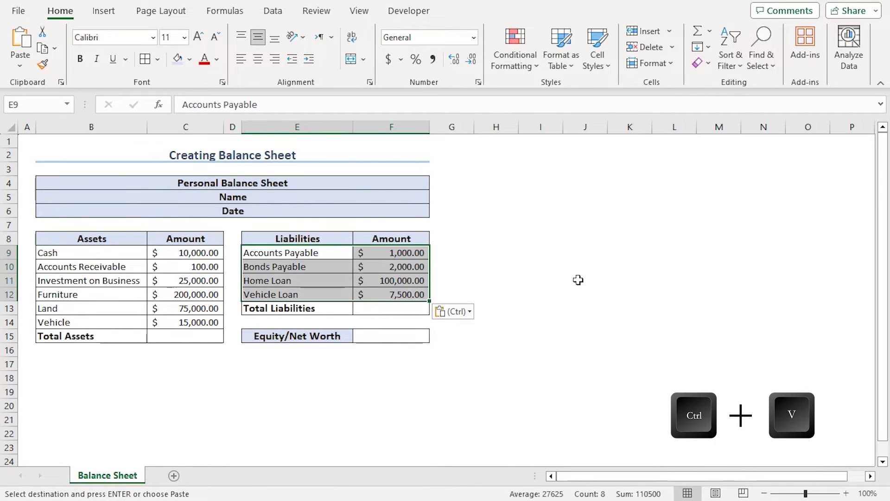
pyautogui.click(578, 280)
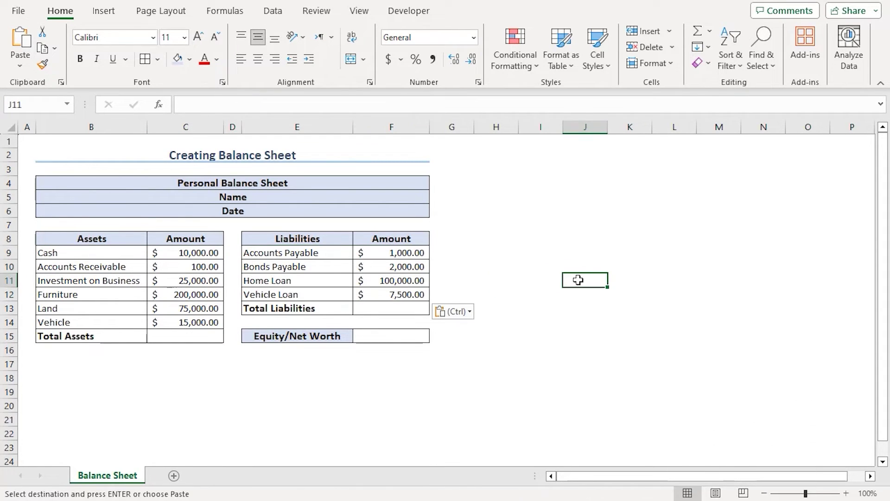
# AutoSum Total Assets in C15 ($325,100.00) and Total Liabilities in F13 ($110,500.00)
pyautogui.click(197, 334)
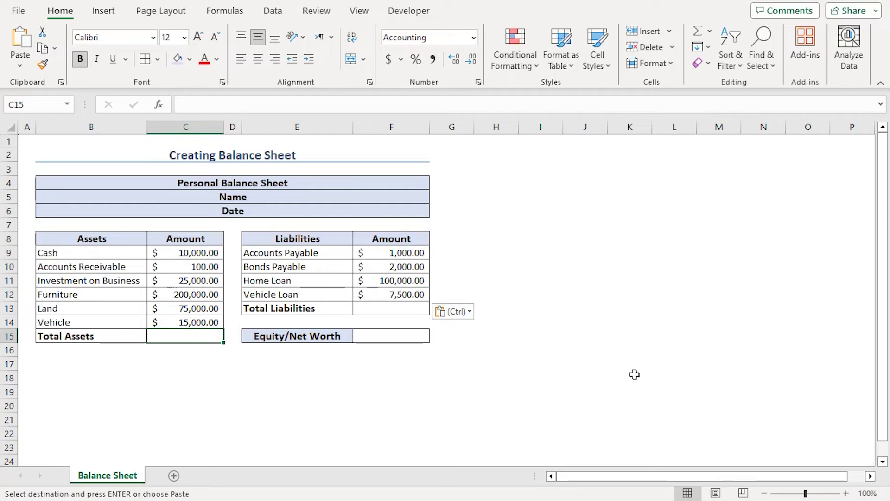
pyautogui.hotkey('alt', '=')
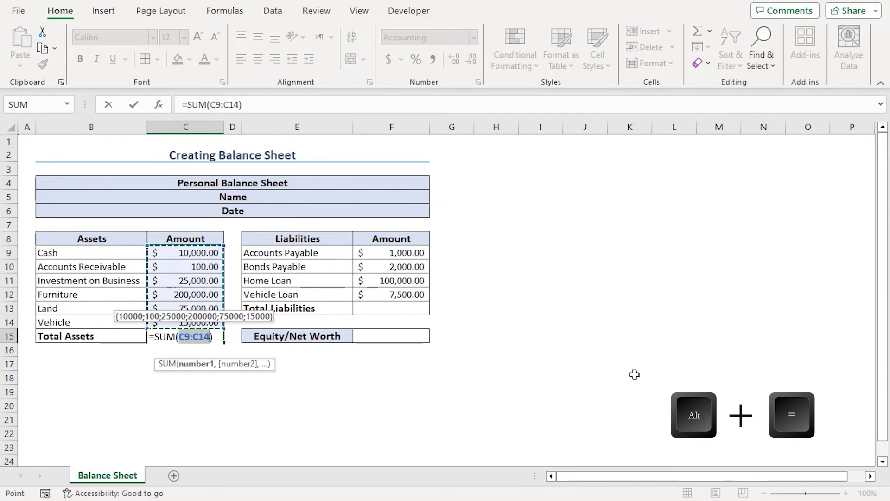
pyautogui.press('Return')
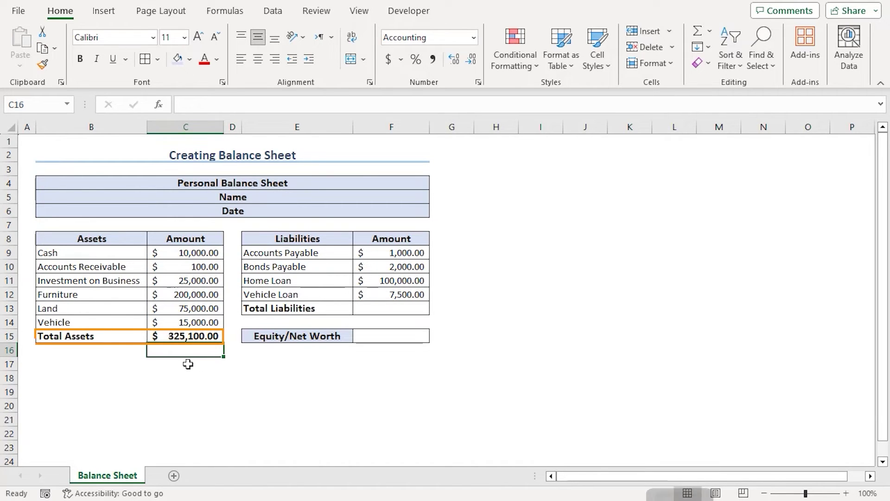
pyautogui.click(398, 308)
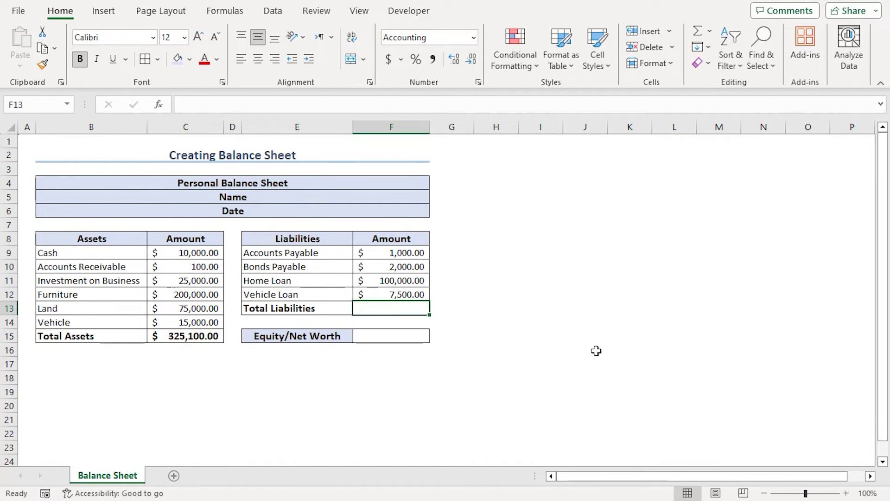
pyautogui.hotkey('alt', '=')
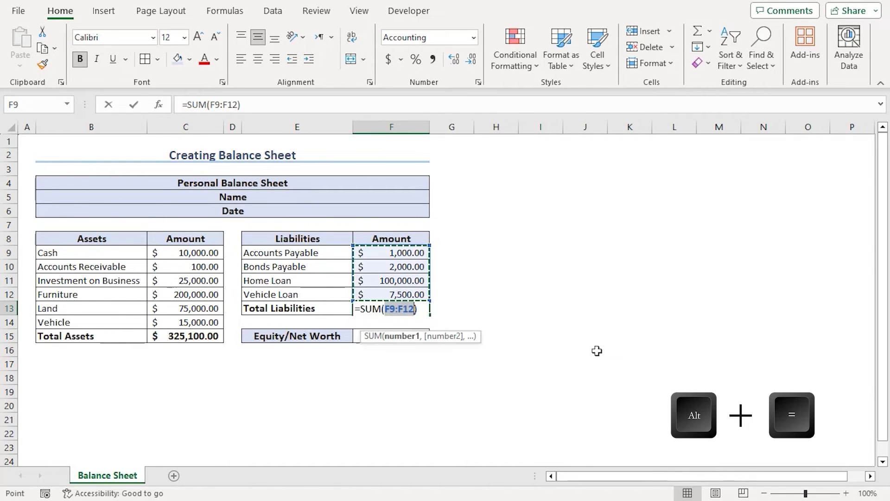
pyautogui.press('Return')
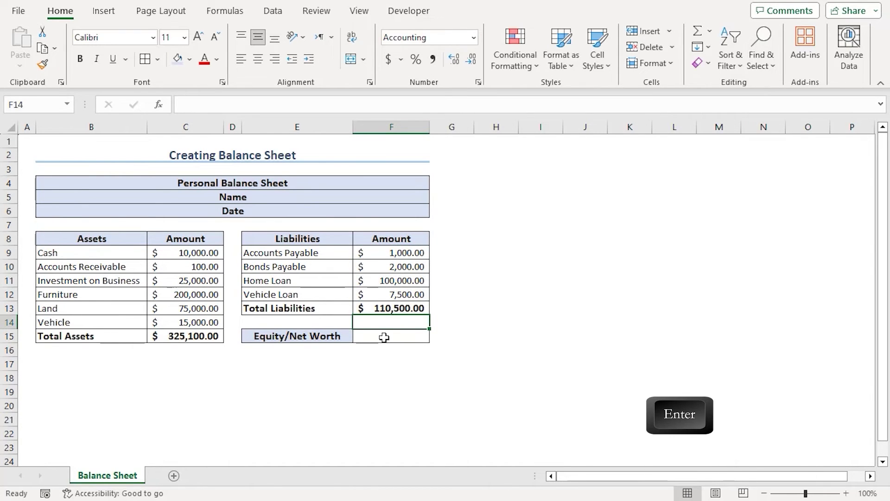
# Enter =C15-F13 in F15 so Equity/Net Worth shows $214,600.00
pyautogui.click(386, 337)
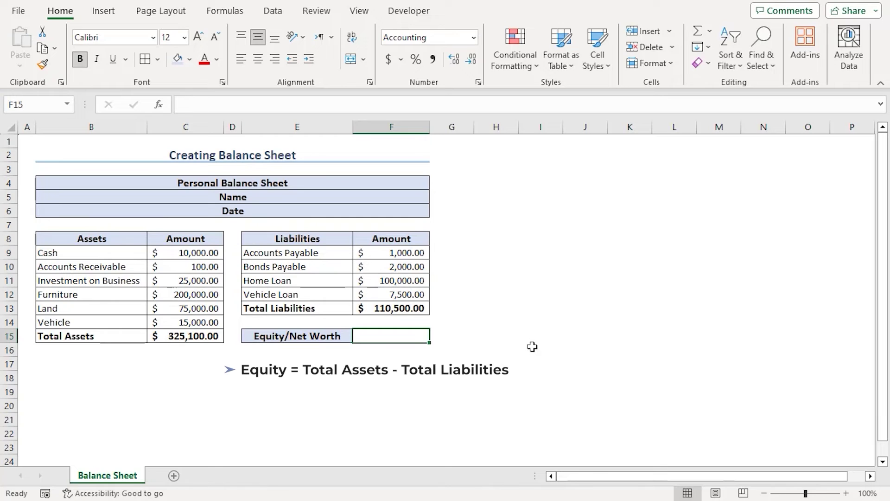
pyautogui.write('=')
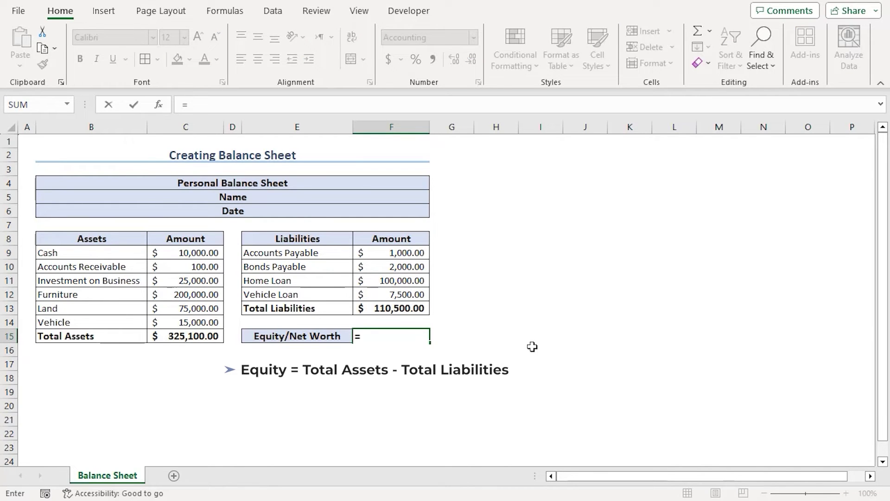
pyautogui.click(188, 337)
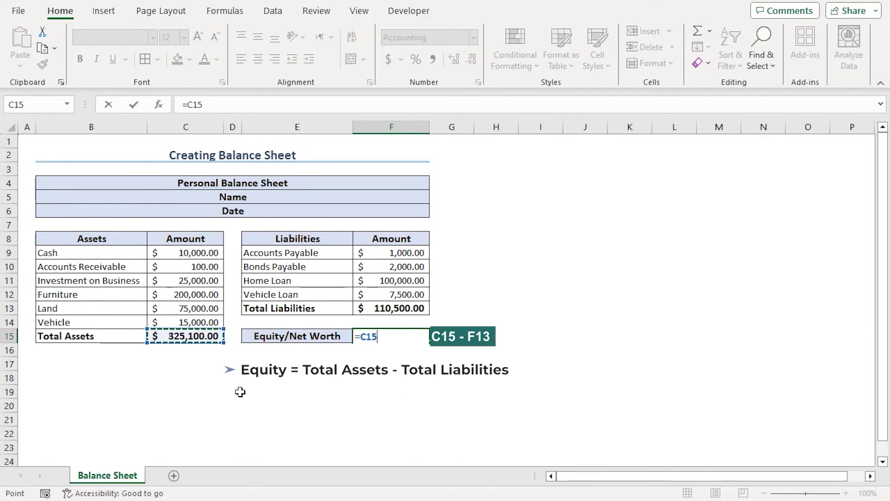
pyautogui.write('-')
pyautogui.click(417, 308)
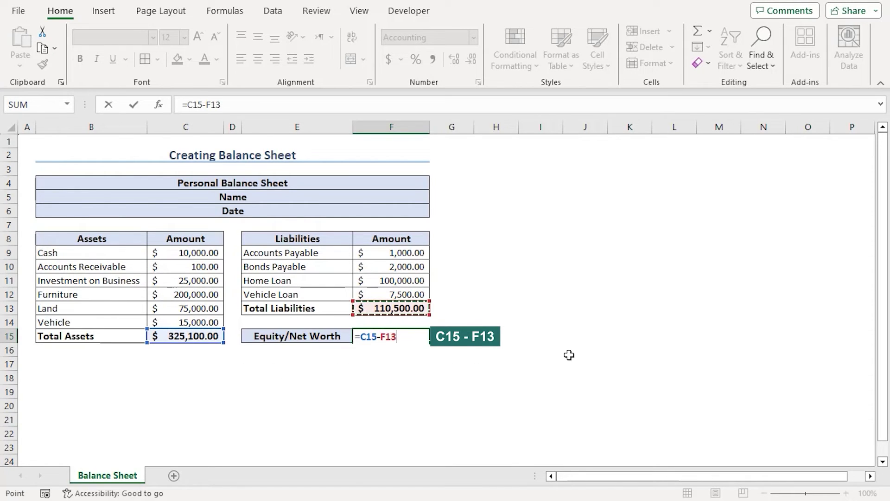
pyautogui.press('Return')
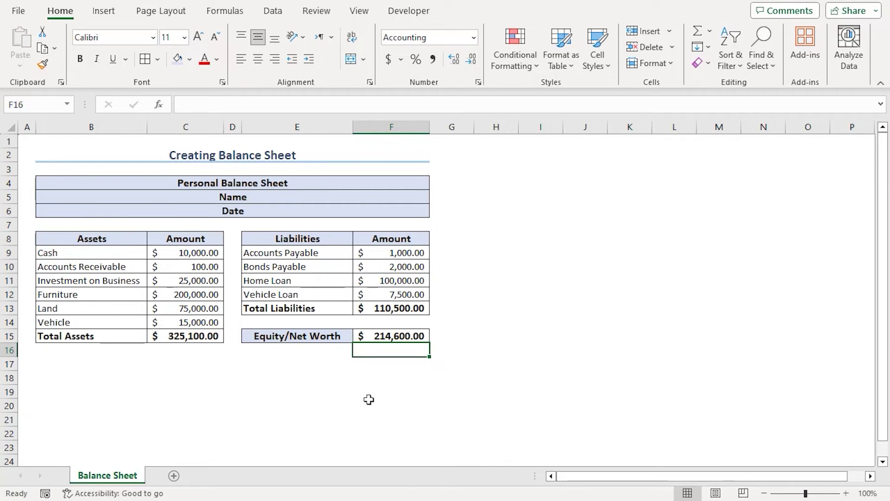
pyautogui.press('Up')
pyautogui.press('Left')
pyautogui.press('Left')
pyautogui.press('Left')
# Fill C15, F13 and F15 with Green, Accent 6, Lighter 80%
pyautogui.keyDown('ctrl'); pyautogui.click(415, 306); pyautogui.keyUp('ctrl')
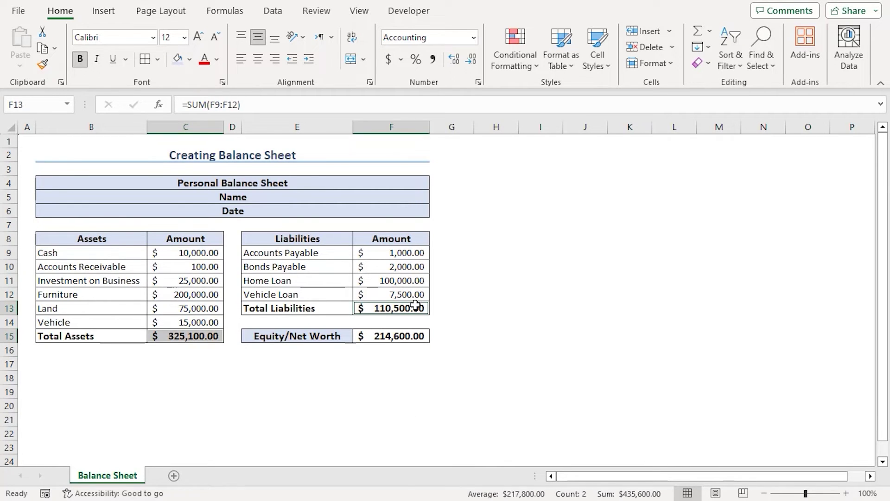
pyautogui.keyDown('ctrl'); pyautogui.click(416, 334); pyautogui.keyUp('ctrl')
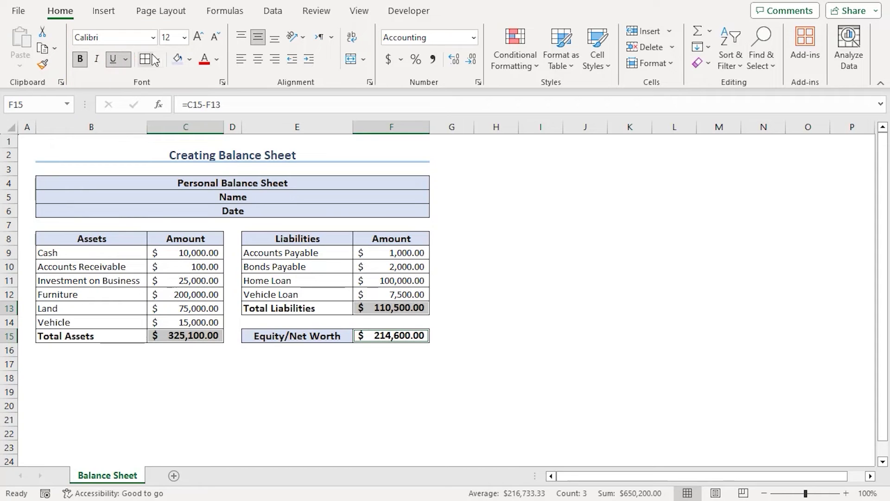
pyautogui.click(189, 59)
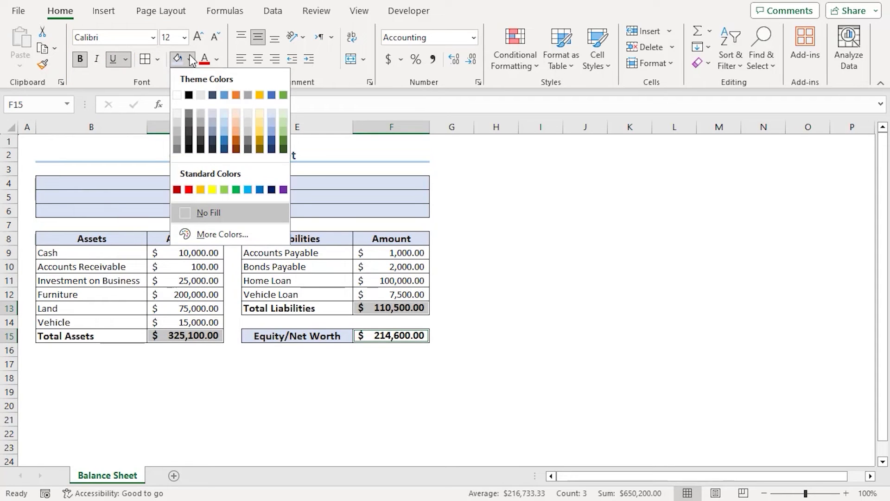
pyautogui.click(282, 112)
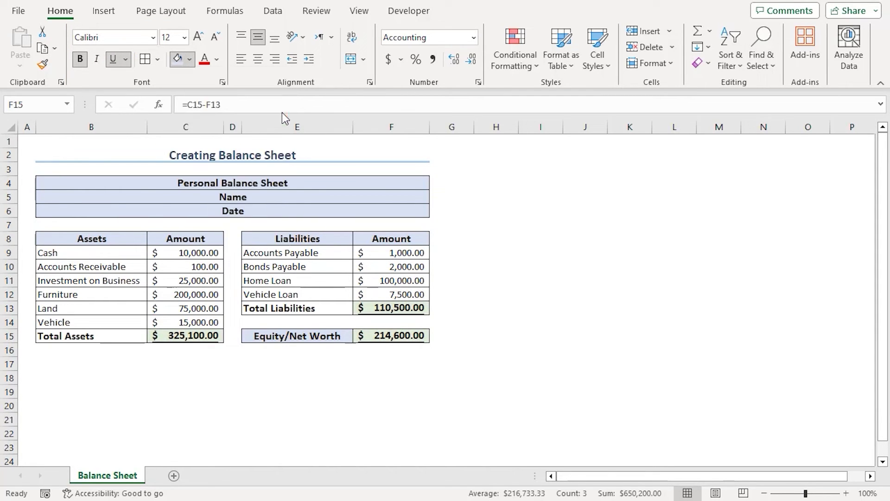
pyautogui.click(585, 377)
# Enter the owner's name in B5 and the date 31 October, 2023 in B6
pyautogui.click(265, 192)
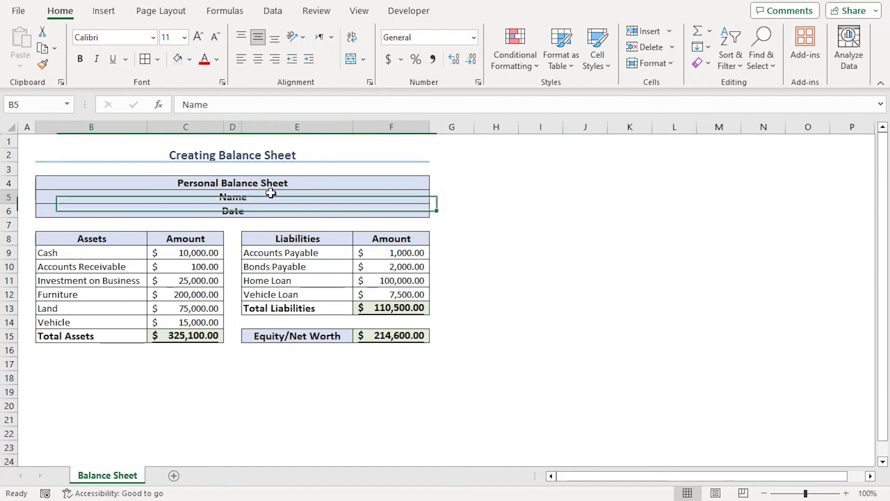
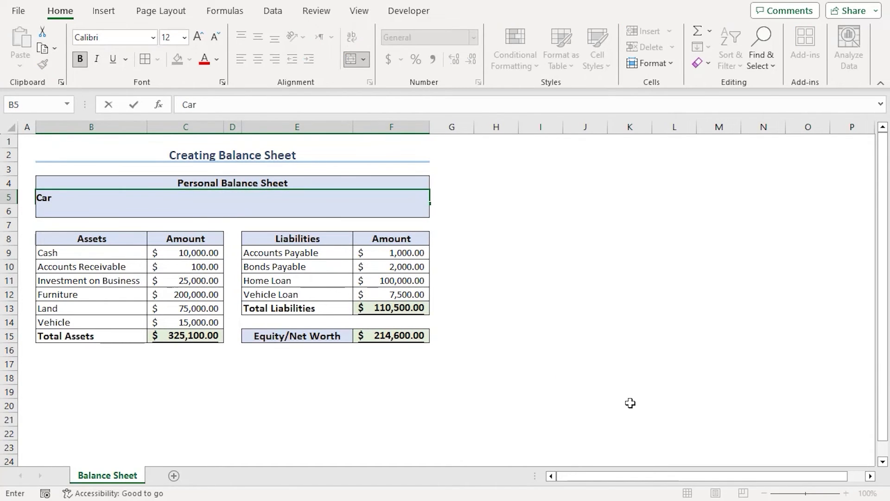
pyautogui.press('Return')
pyautogui.press('BackSpace')
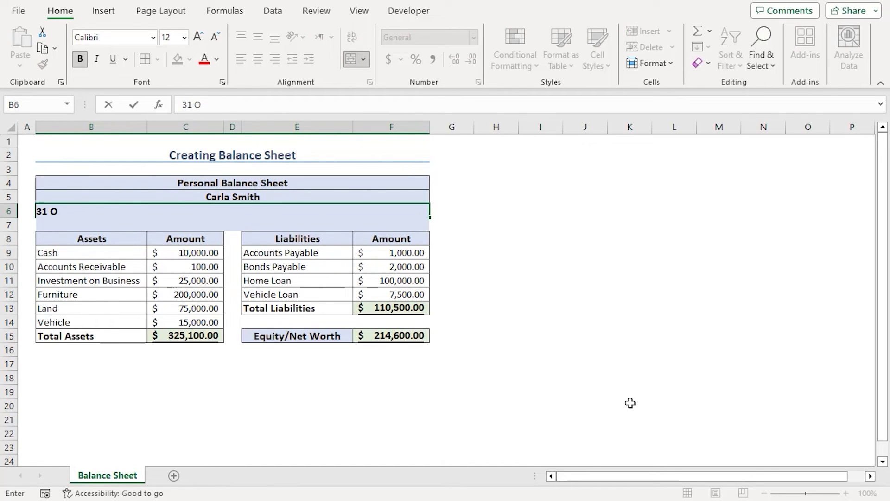
pyautogui.write('31 October, 2023')
pyautogui.press('Return')
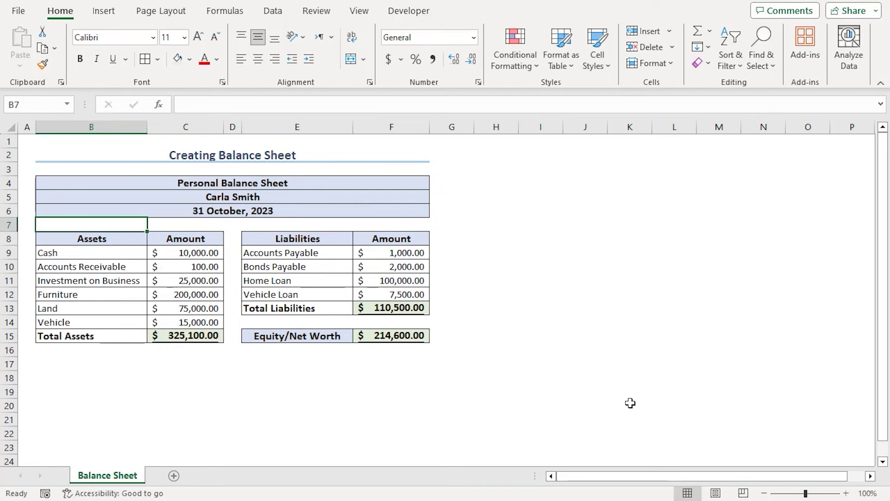
# Replace the header block's inner borders with a single outside border around B4:F6
pyautogui.moveTo(330, 181); pyautogui.dragTo(336, 207)
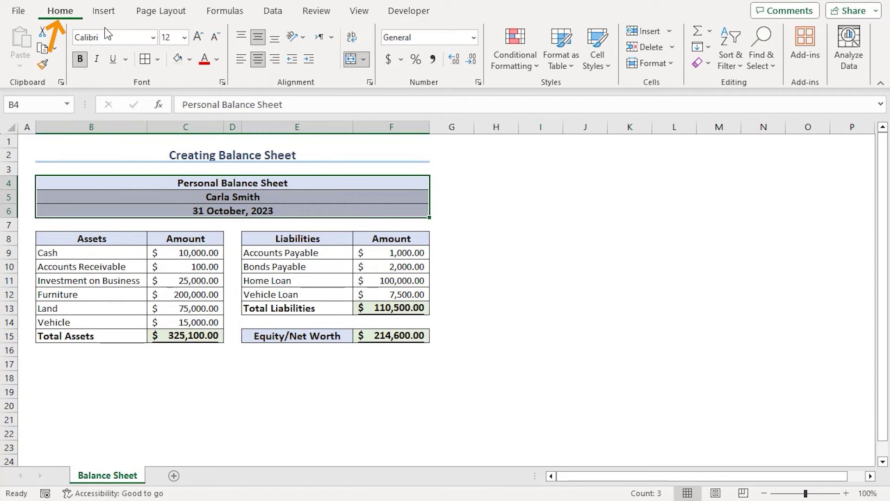
pyautogui.click(159, 60)
pyautogui.click(185, 180)
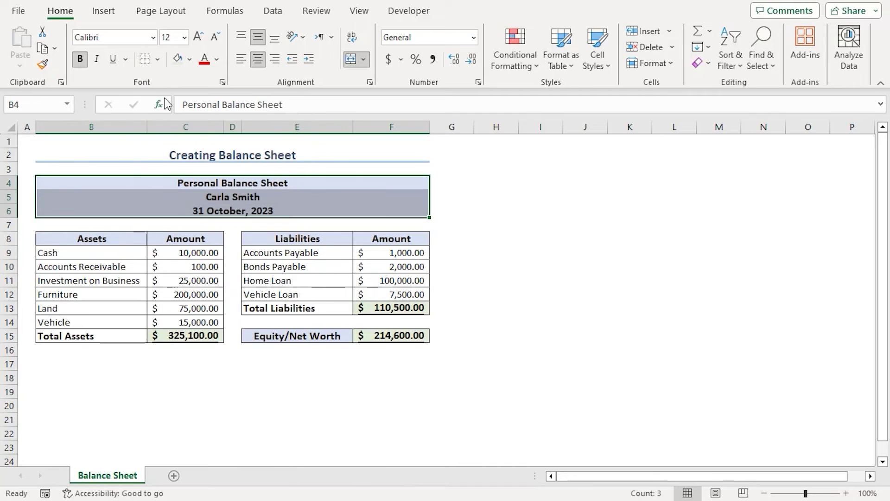
pyautogui.click(159, 60)
pyautogui.click(186, 215)
pyautogui.click(482, 241)
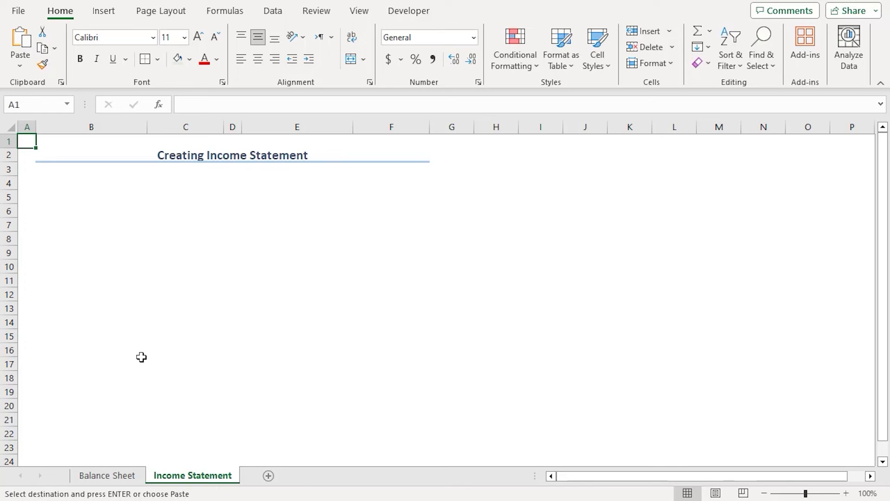
# Paste the formatted June '23 income statement template at B4 of the Income Statement sheet
pyautogui.click(59, 183)
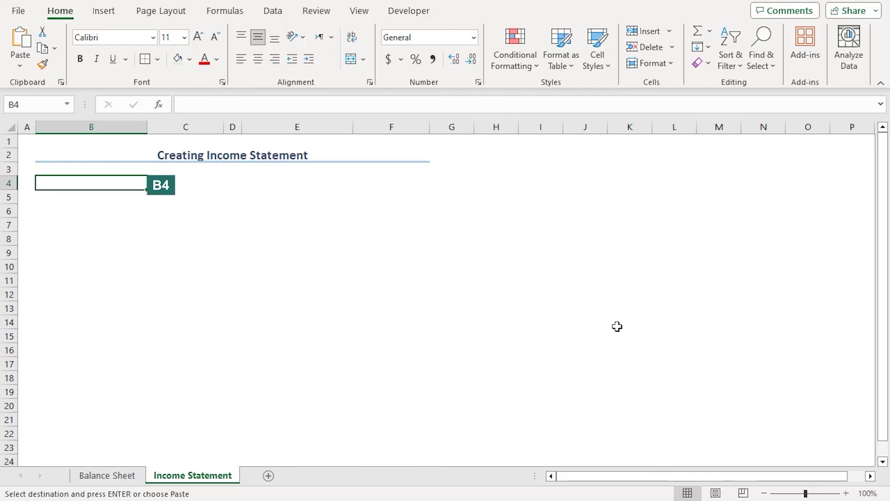
pyautogui.hotkey('ctrl', 'v')
pyautogui.click(108, 251)
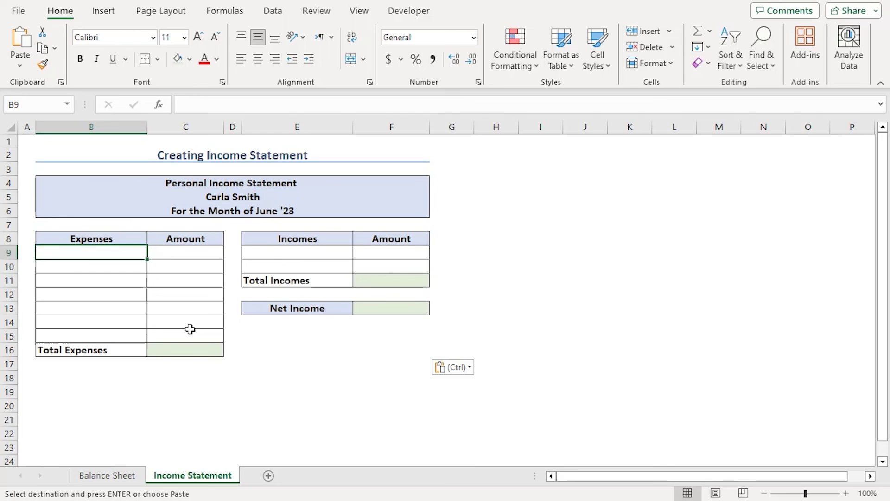
pyautogui.hotkey('ctrl', 'c')
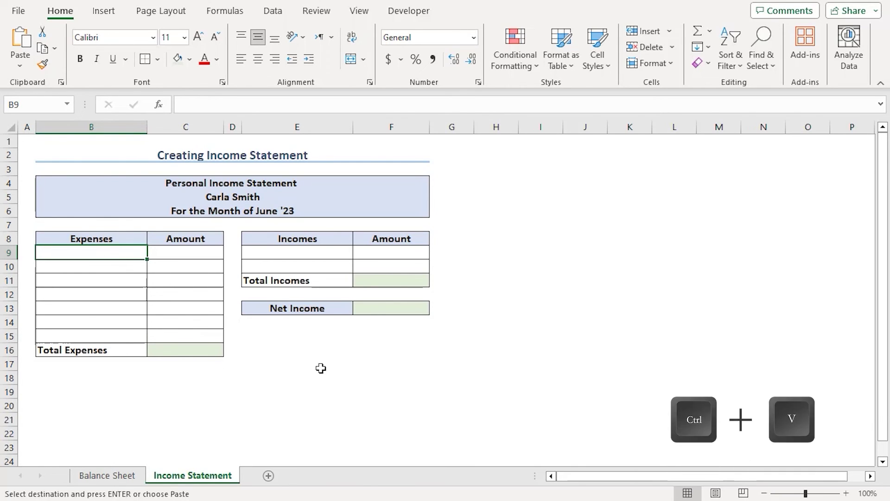
# Paste seven expenses at B9 and Salaries Earned $10,000.00 and Interest Earned $2,000.00 at E9
pyautogui.hotkey('ctrl', 'v')
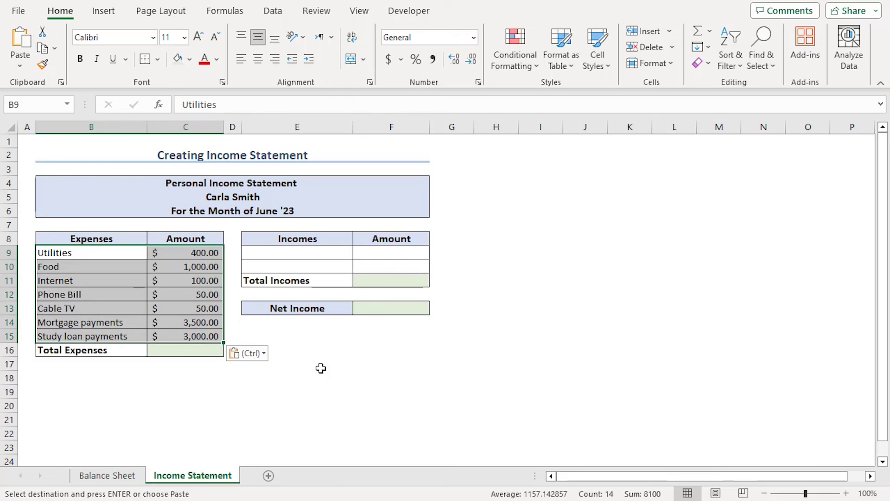
pyautogui.click(306, 253)
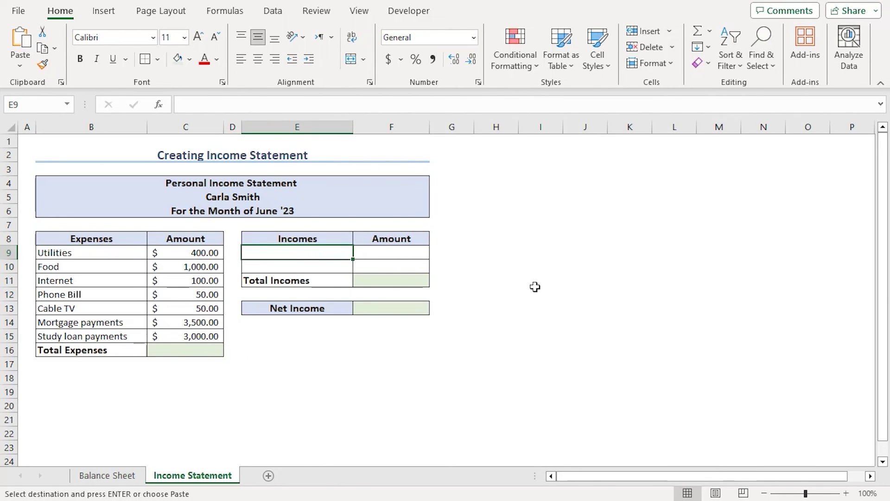
pyautogui.hotkey('ctrl', 'c')
pyautogui.hotkey('ctrl', 'v')
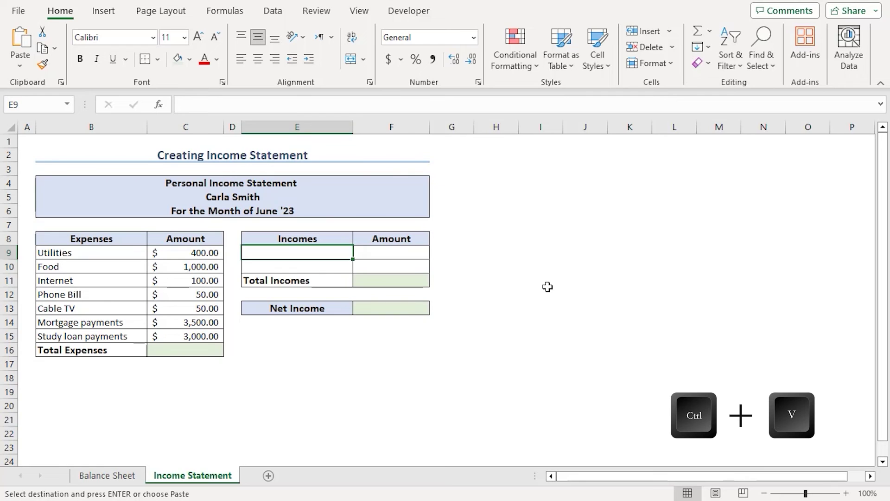
pyautogui.click(173, 351)
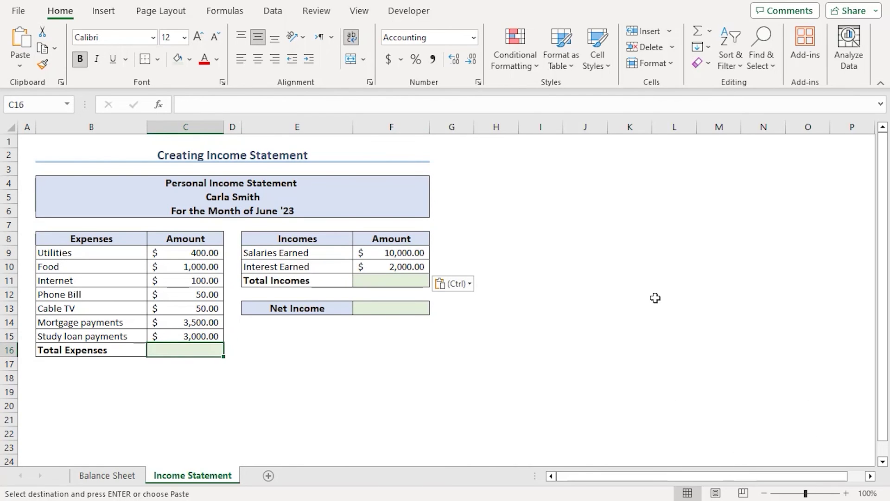
# AutoSum Total Expenses in C16 (8,100.00) and Total Incomes in F11 (12,000.00)
pyautogui.hotkey('alt', '=')
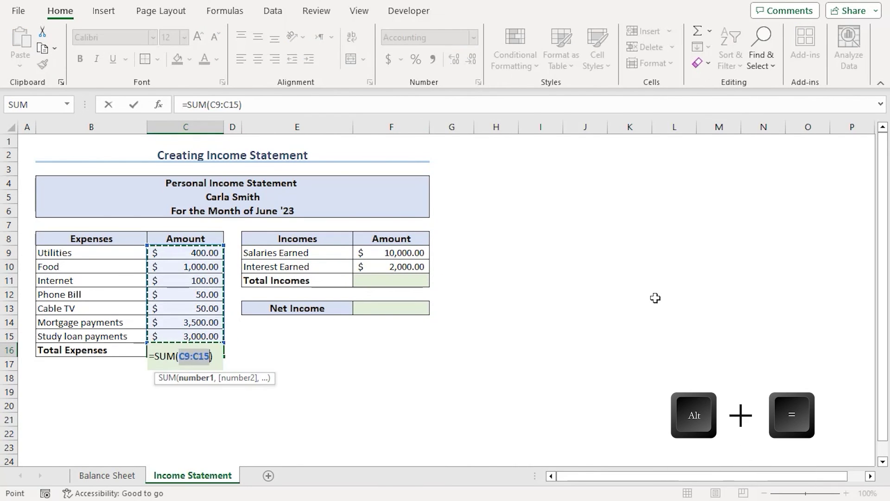
pyautogui.press('Return')
pyautogui.click(407, 280)
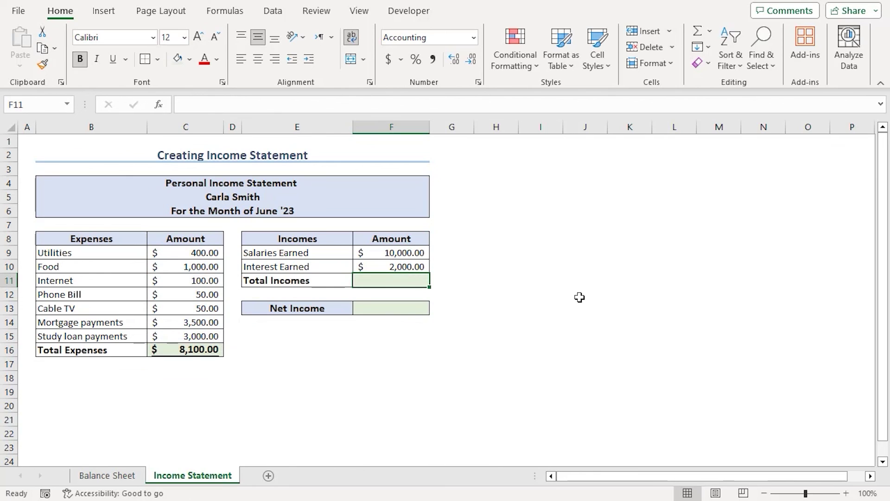
pyautogui.hotkey('alt', '=')
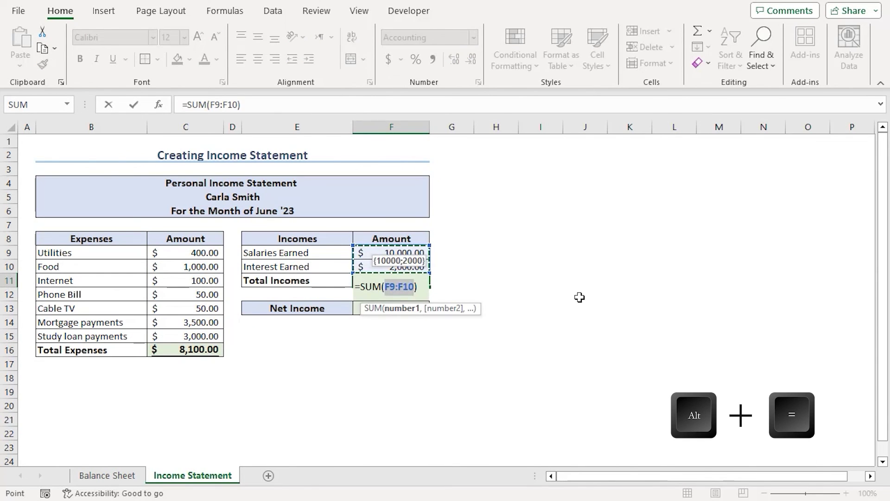
pyautogui.press('Return')
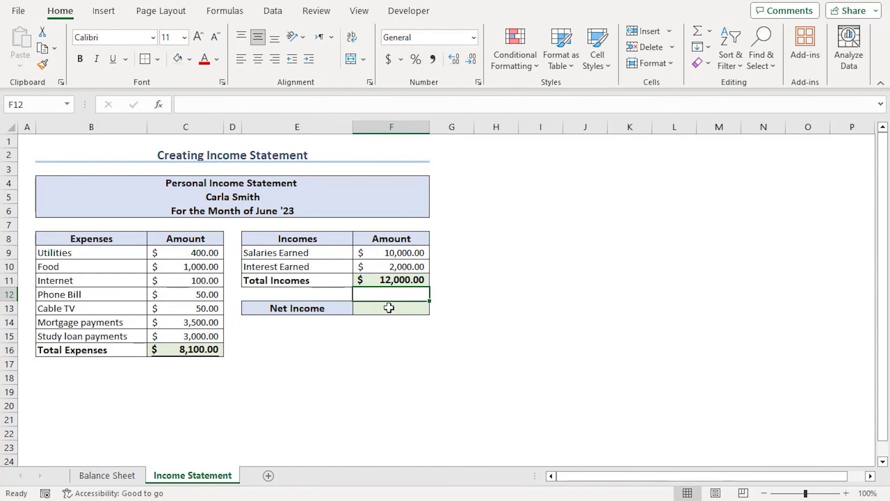
# Compute Net Income in F13 with =F11-C16, giving 3,900.00
pyautogui.click(389, 308)
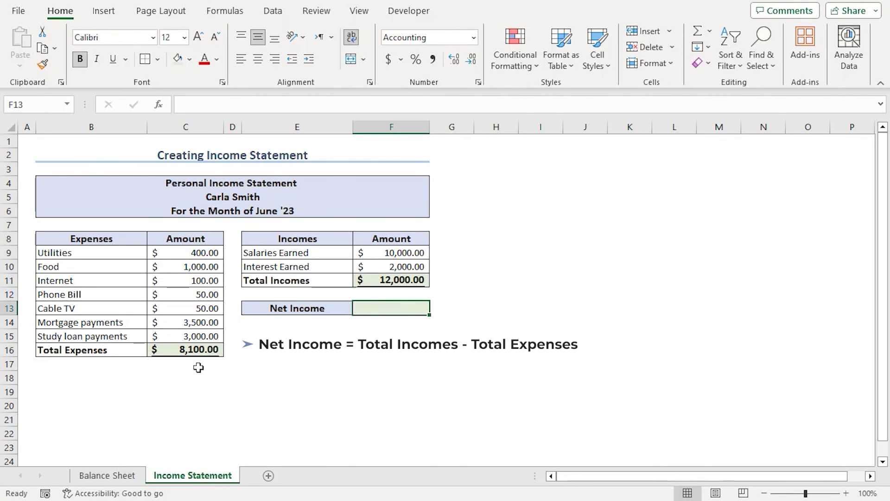
pyautogui.write('=')
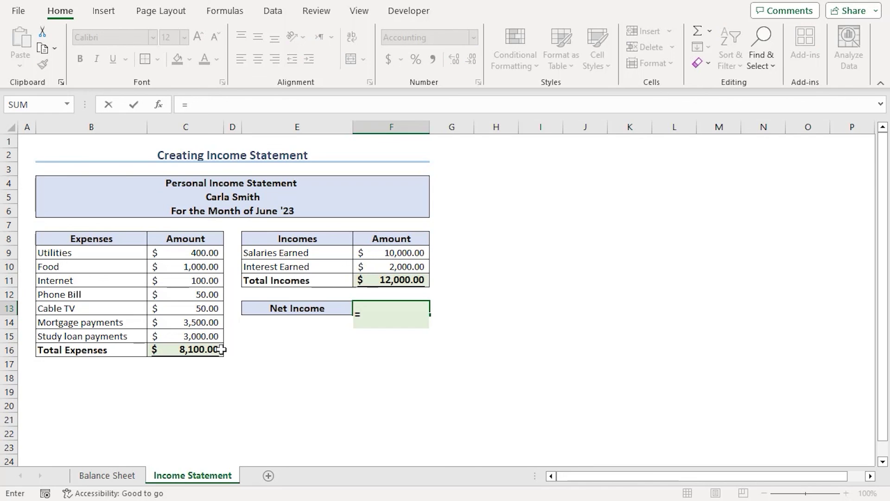
pyautogui.click(377, 276)
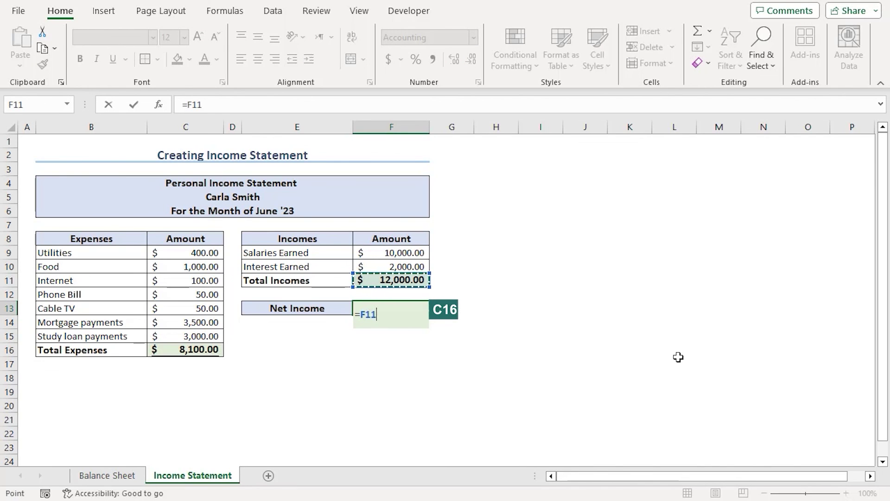
pyautogui.write('-')
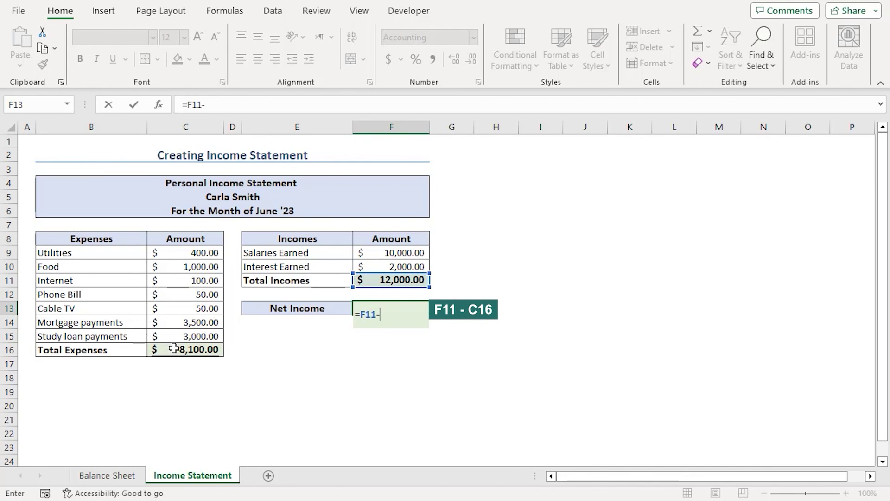
pyautogui.click(174, 349)
pyautogui.press('Return')
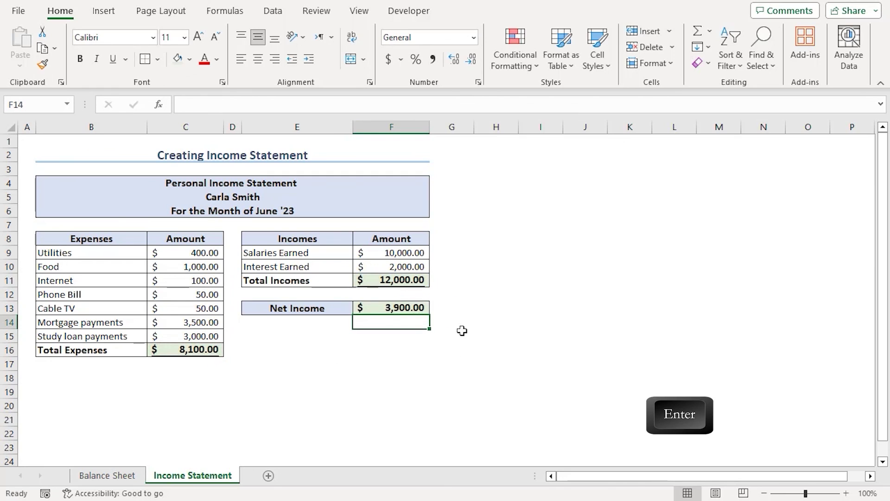
pyautogui.click(460, 320)
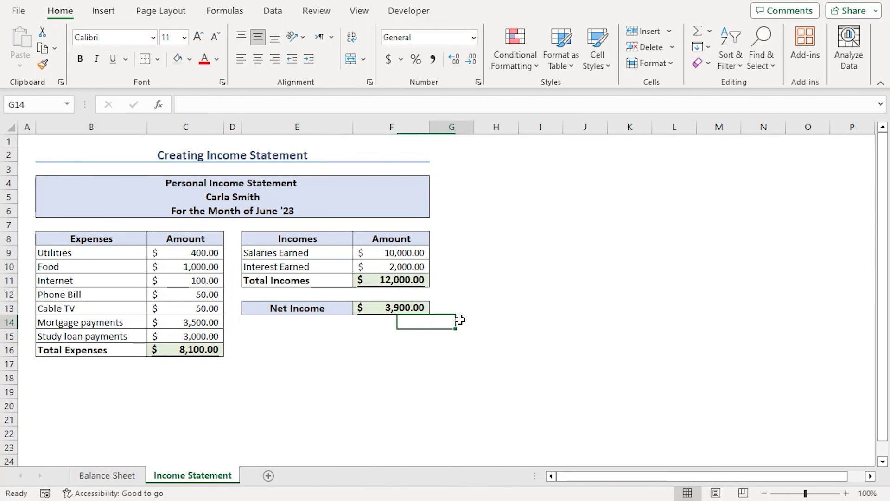